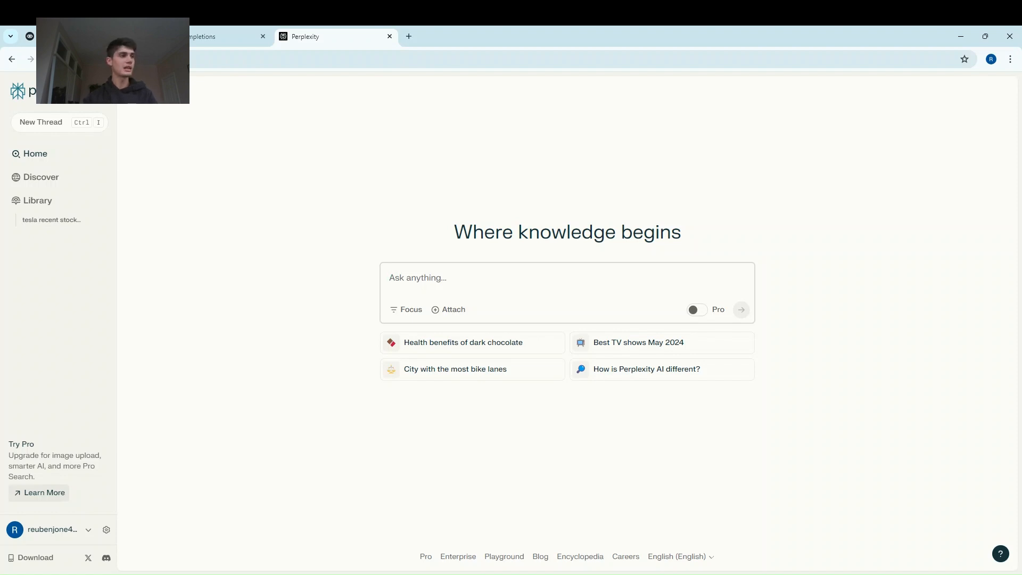
Step: Ask Perplexity for "Teslas recent stock performance"
{"action": "left_click", "coordinate": [506, 274]}
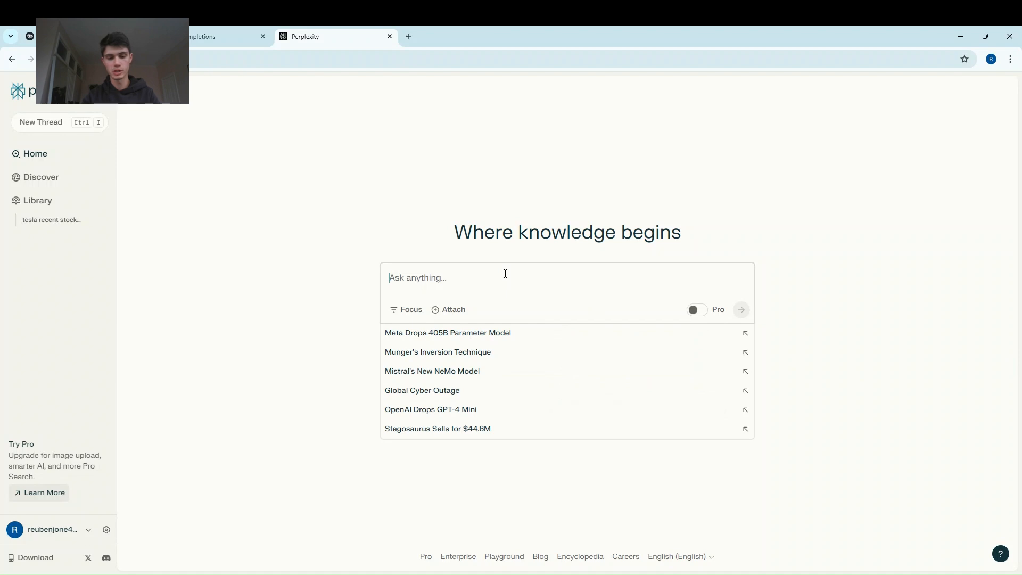
{"action": "type", "text": "Teslas re"}
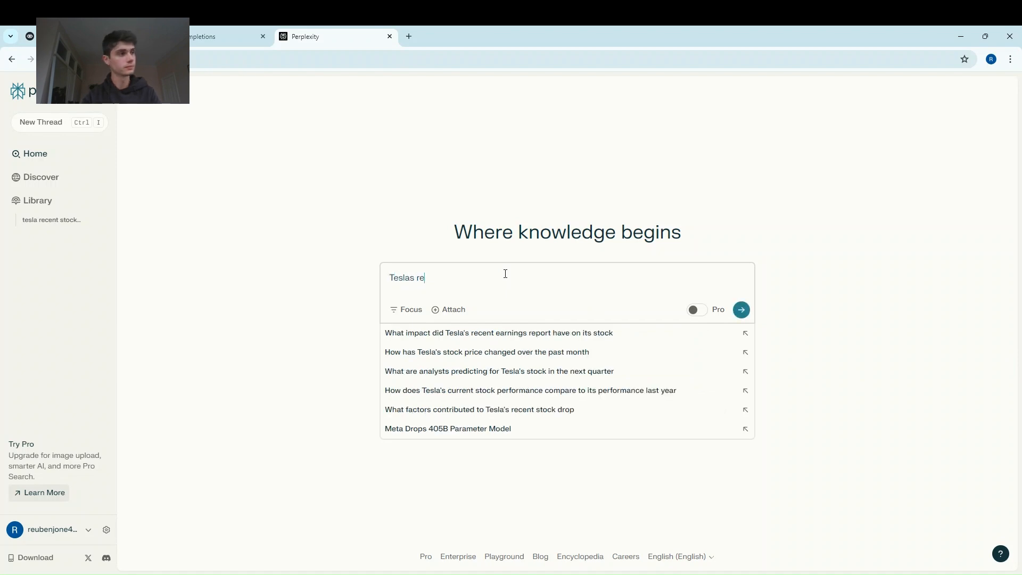
{"action": "type", "text": "cent stock"}
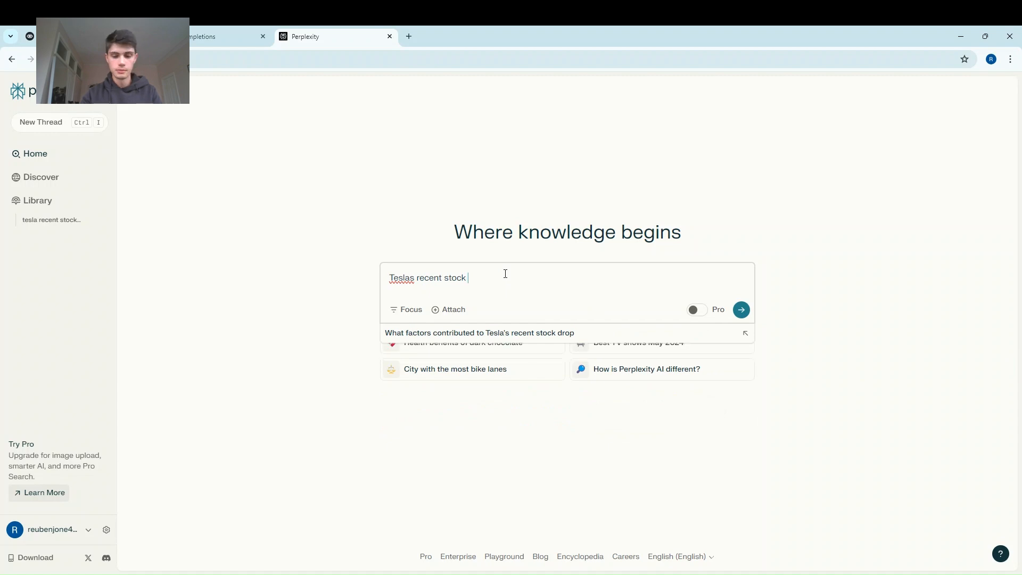
{"action": "type", "text": " performance"}
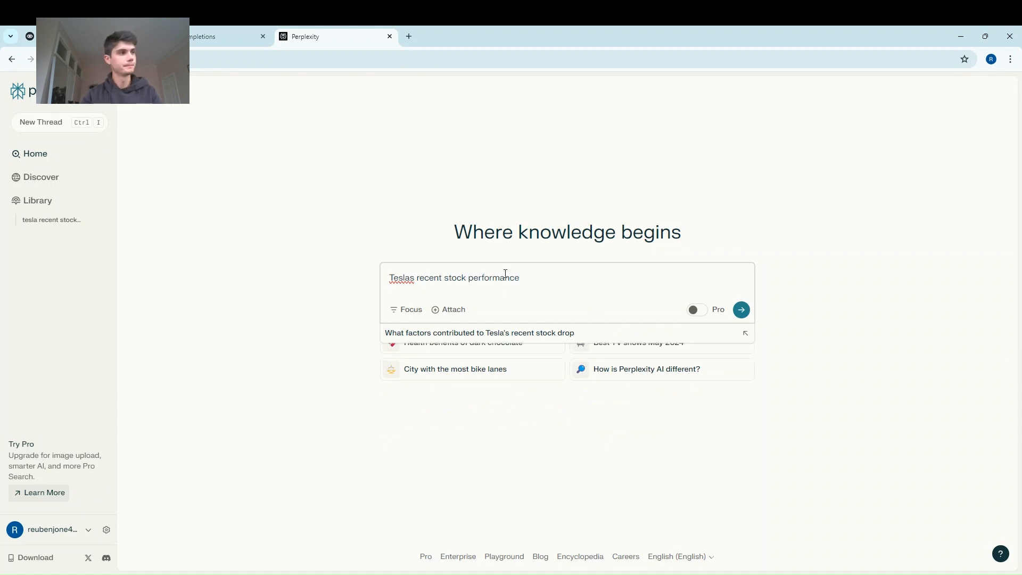
{"action": "key", "text": "Return"}
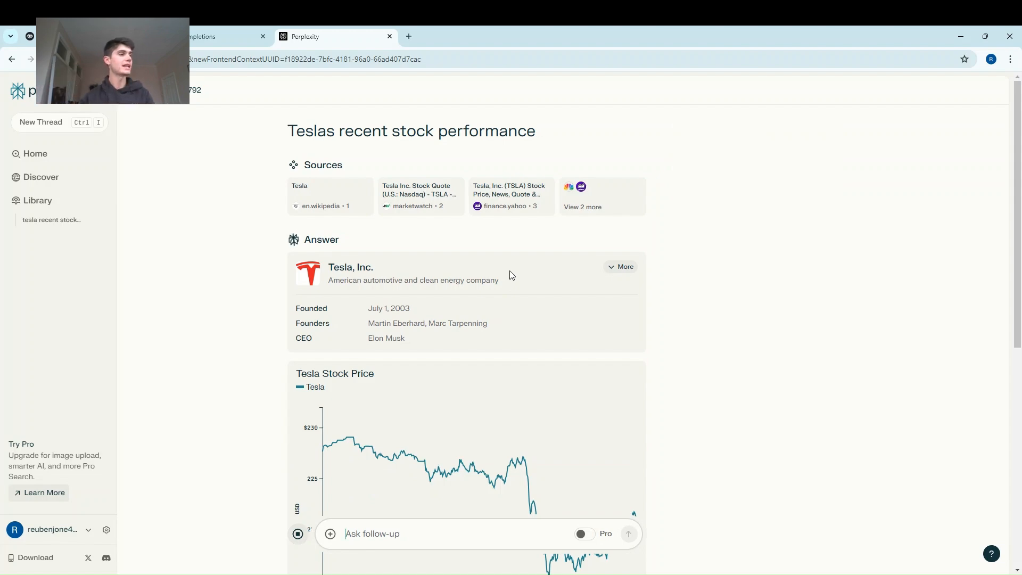
Step: Read through the answer on Tesla's stock, including the price chart, the numbered points and the related questions
{"action": "scroll", "coordinate": [513, 266], "scroll_direction": "down", "scroll_amount": 5}
{"action": "scroll", "coordinate": [515, 266], "scroll_direction": "down", "scroll_amount": 3}
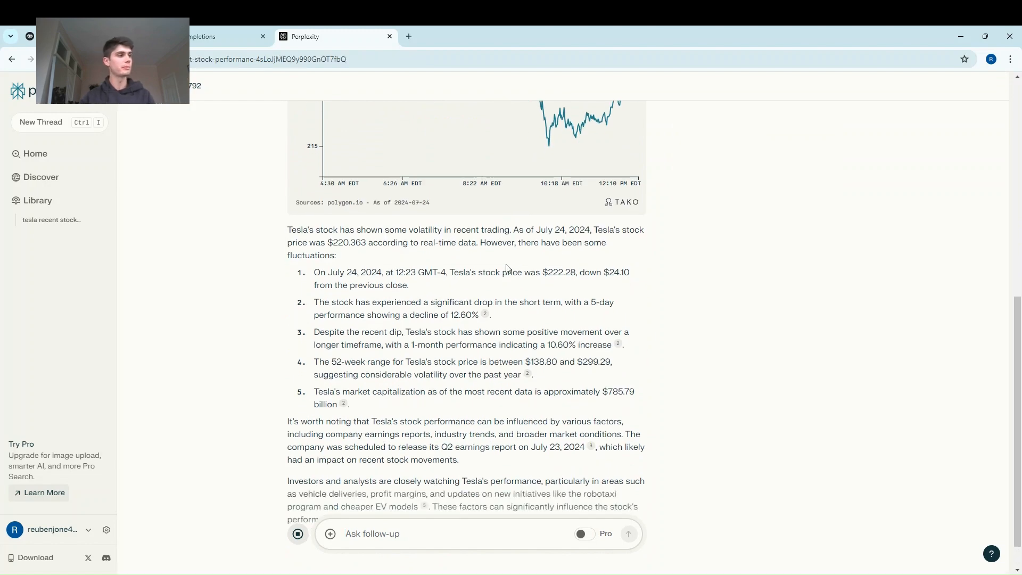
{"action": "scroll", "coordinate": [507, 269], "scroll_direction": "down", "scroll_amount": 2}
{"action": "scroll", "coordinate": [507, 266], "scroll_direction": "down", "scroll_amount": 2}
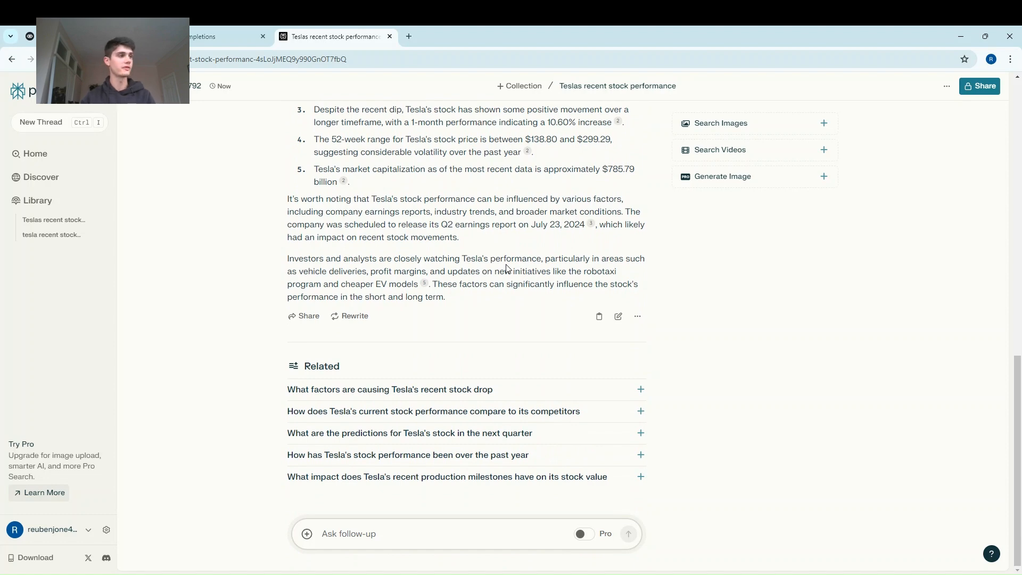
{"action": "scroll", "coordinate": [507, 268], "scroll_direction": "up", "scroll_amount": 7}
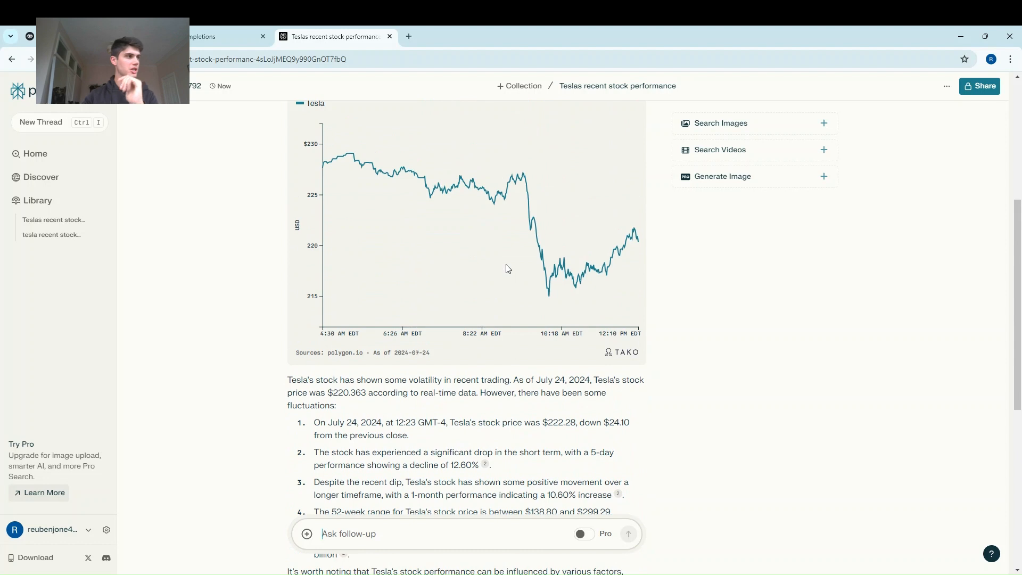
{"action": "scroll", "coordinate": [388, 258], "scroll_direction": "down", "scroll_amount": 1}
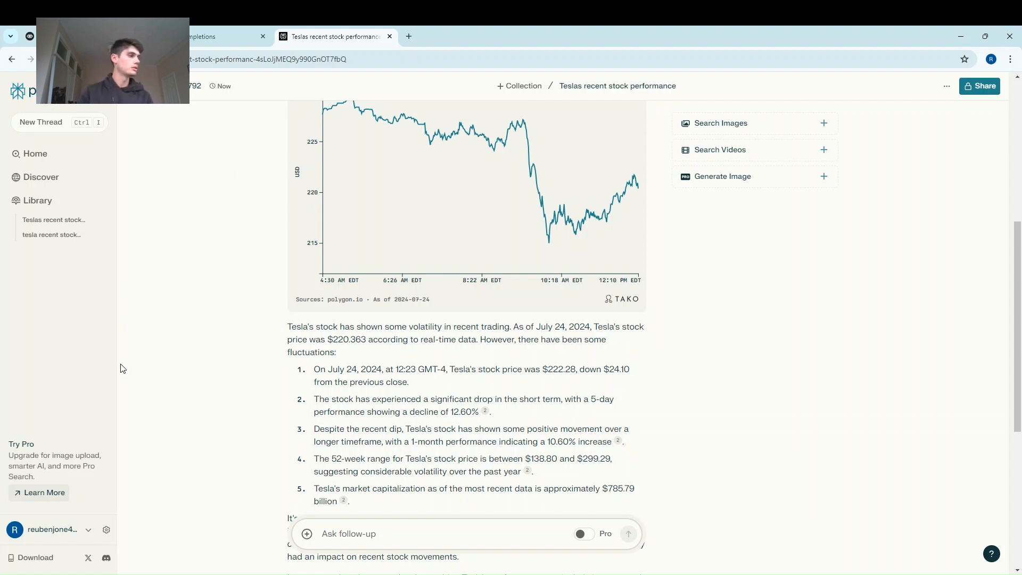
Step: In the Perplexity account's API settings, delete the existing API key and generate a new one
{"action": "left_click", "coordinate": [106, 530]}
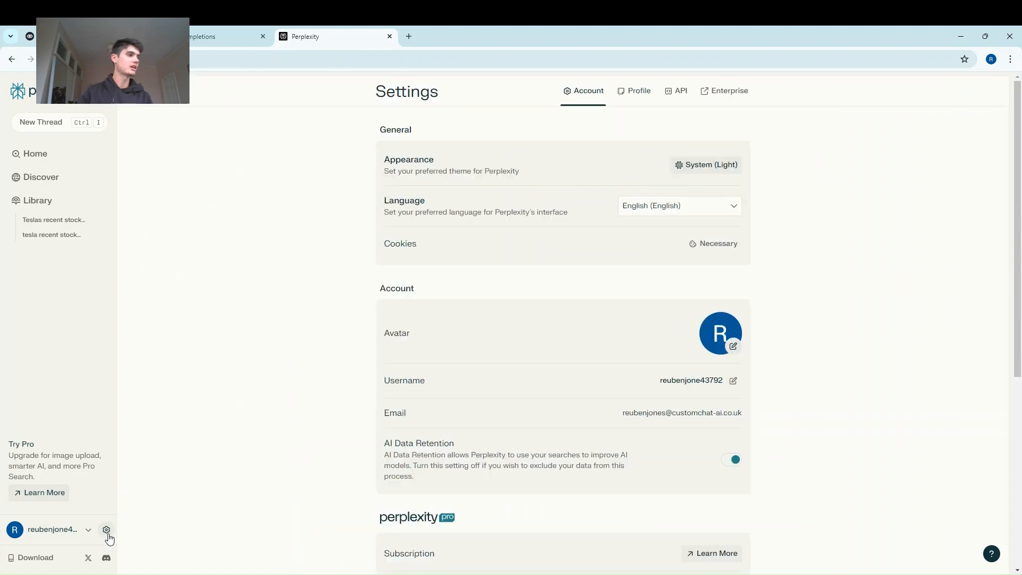
{"action": "left_click", "coordinate": [683, 96]}
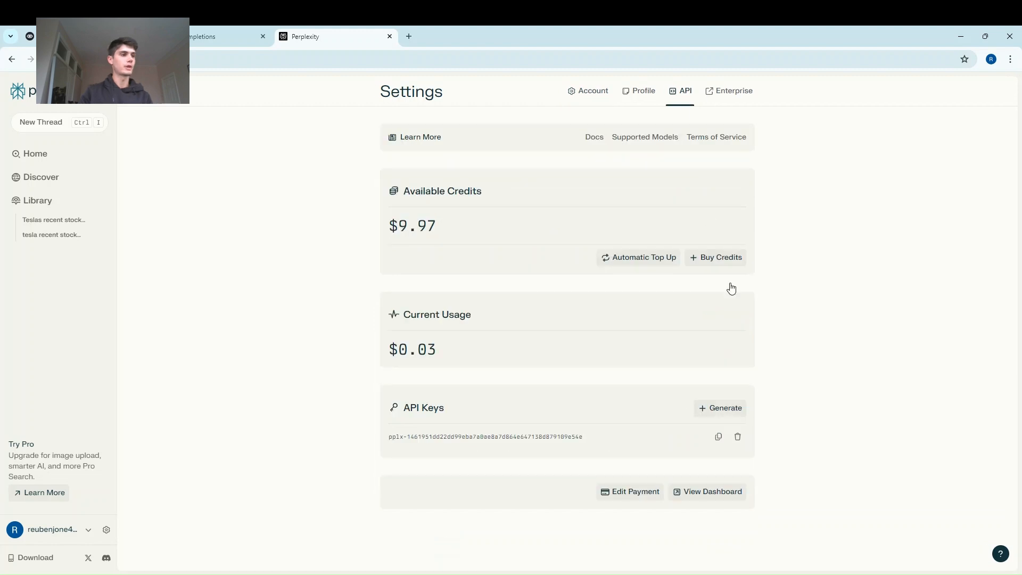
{"action": "left_click", "coordinate": [738, 436]}
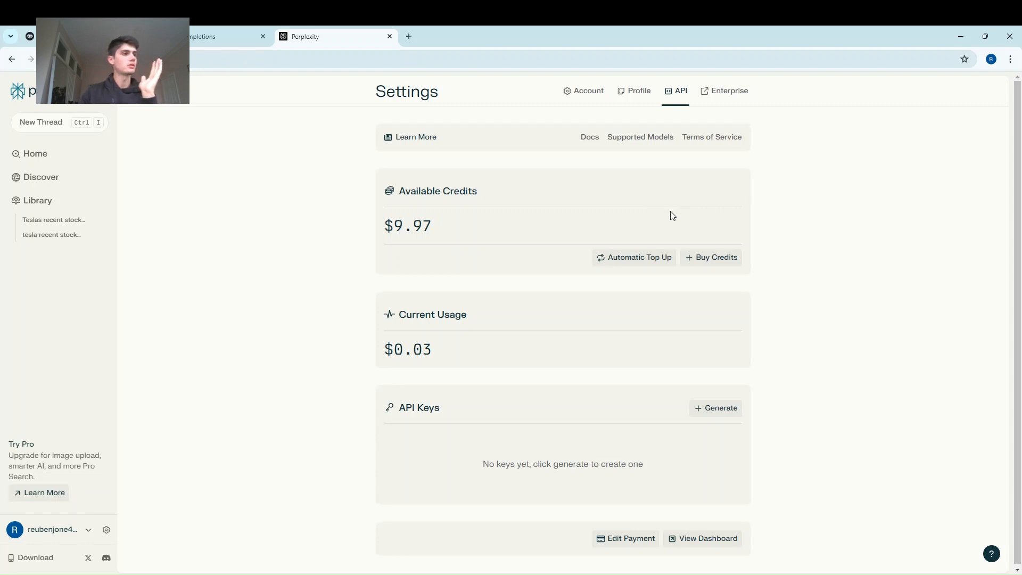
{"action": "left_click", "coordinate": [728, 414]}
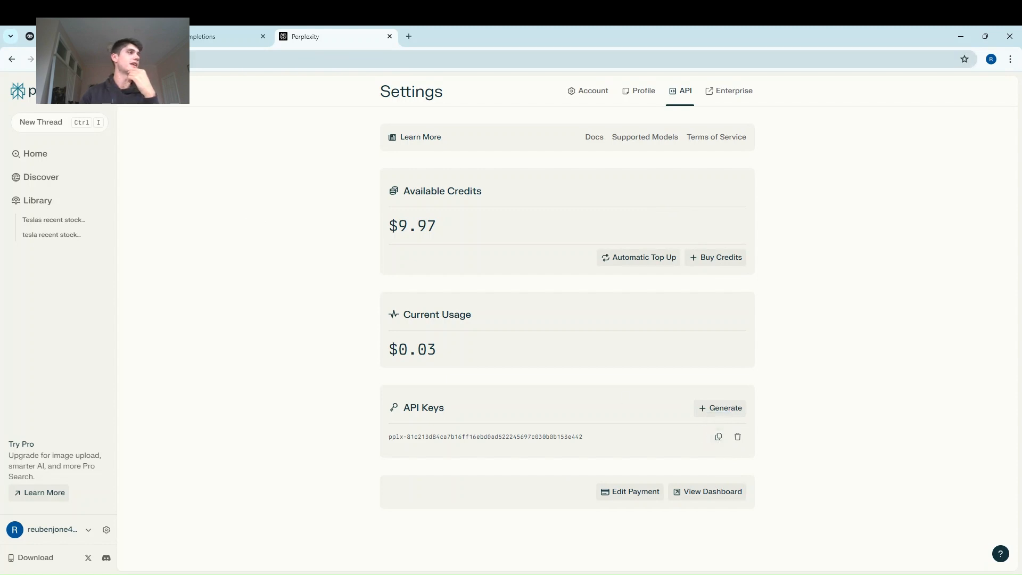
Step: Switch to the Chat Completions API reference and choose JSON as the request language
{"action": "left_click", "coordinate": [193, 38]}
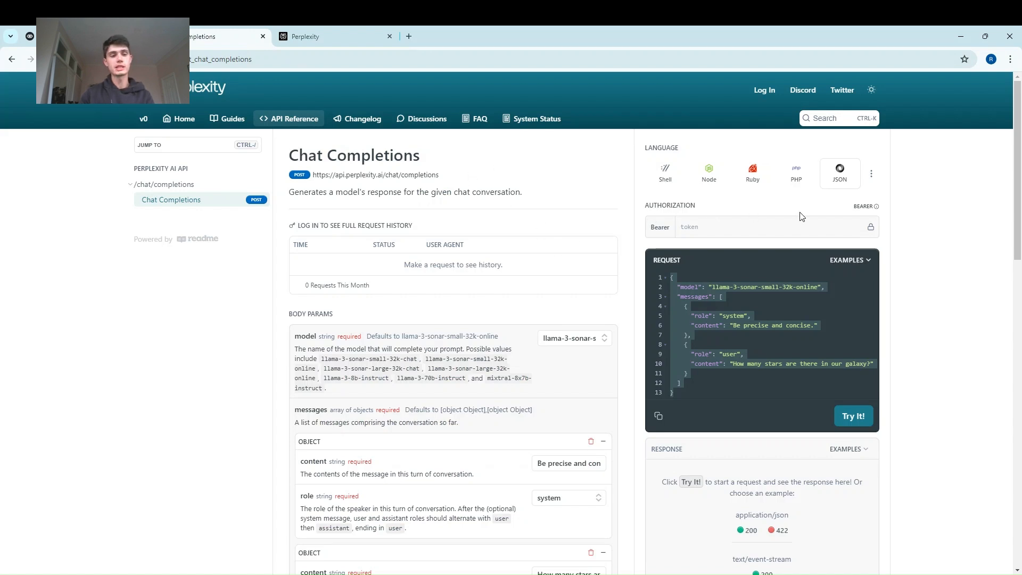
{"action": "left_click", "coordinate": [848, 183]}
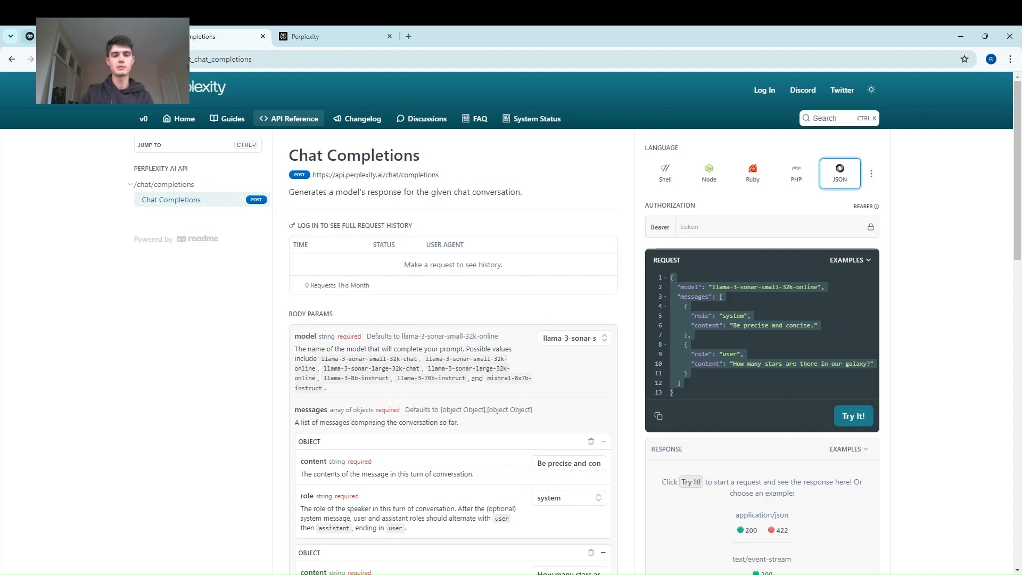
Step: Switch to the StockGPT workflow in Voiceflow and open the settings of the API step in the Perplexity block
{"action": "left_click", "coordinate": [29, 37]}
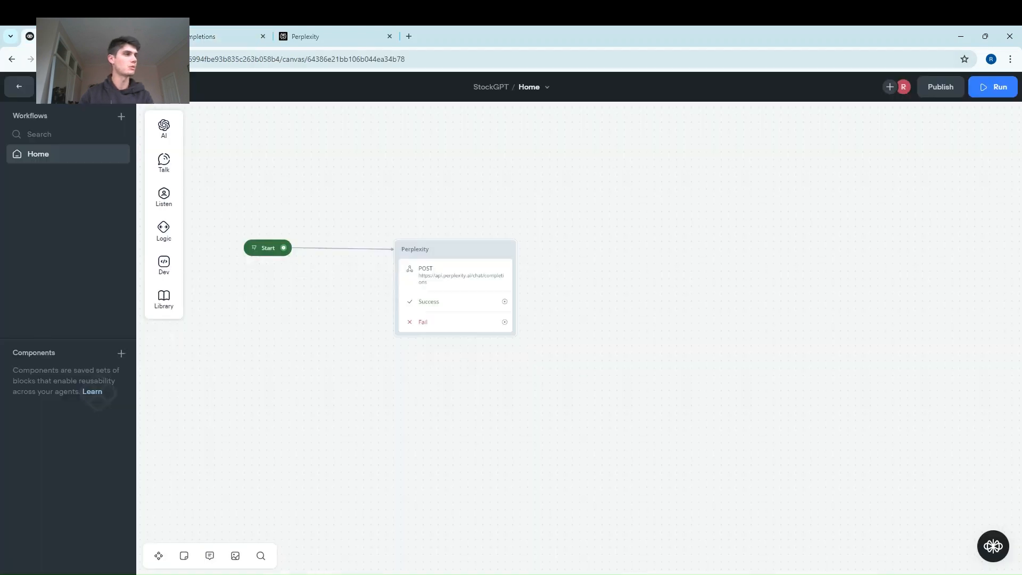
{"action": "left_click_drag", "start_coordinate": [550, 223], "coordinate": [653, 208]}
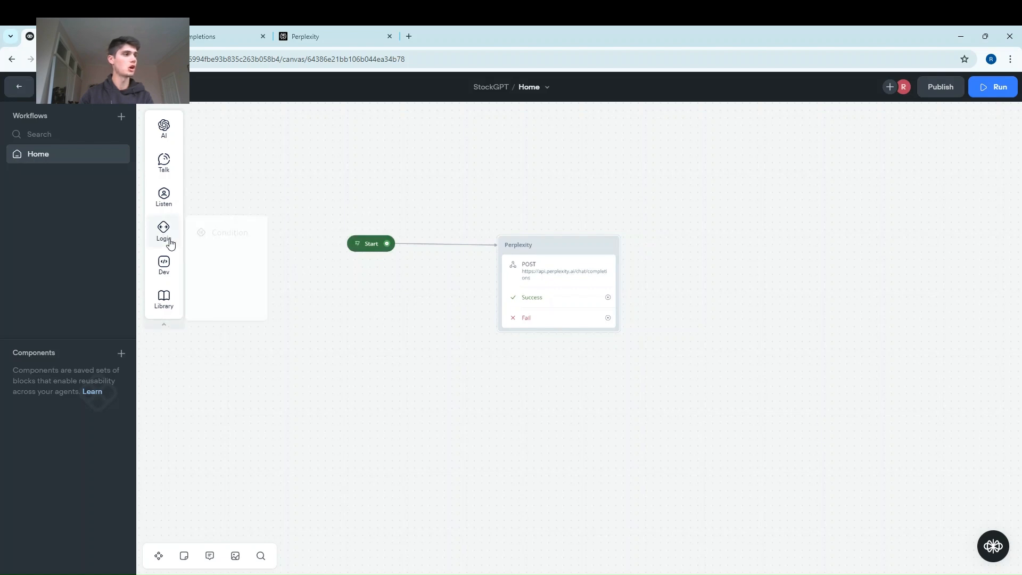
{"action": "left_click", "coordinate": [542, 249]}
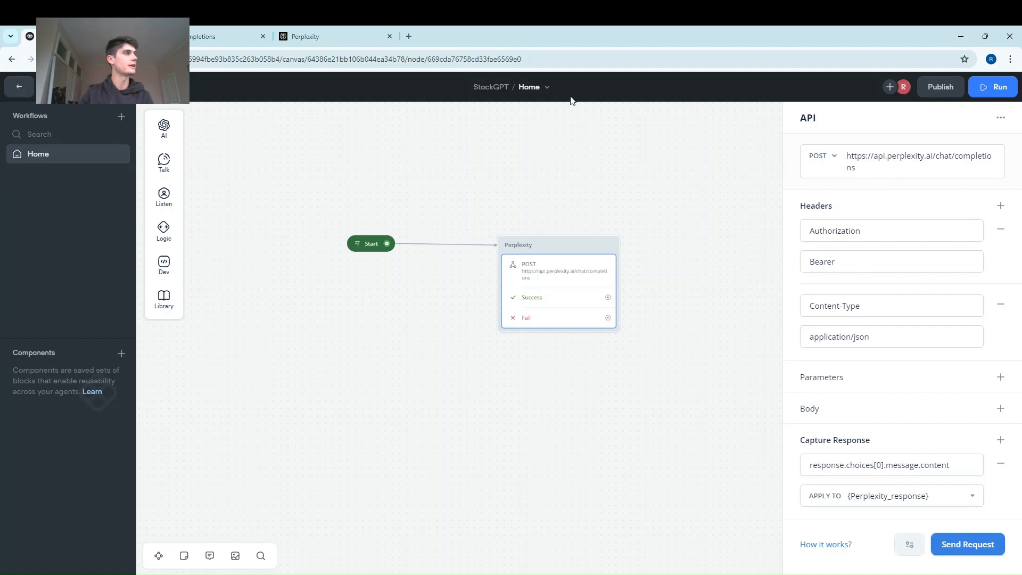
{"action": "left_click", "coordinate": [229, 36]}
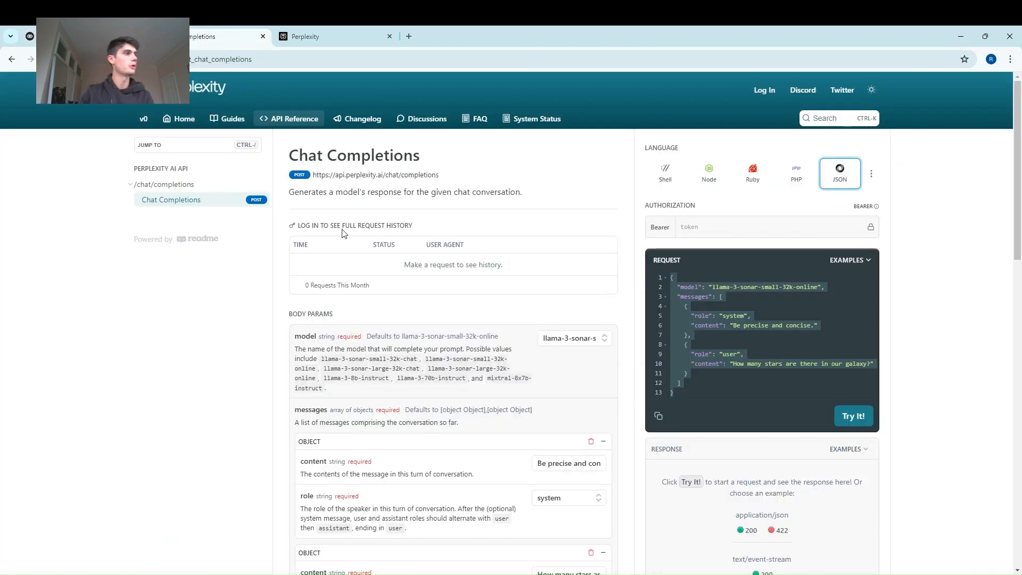
{"action": "left_click", "coordinate": [315, 174]}
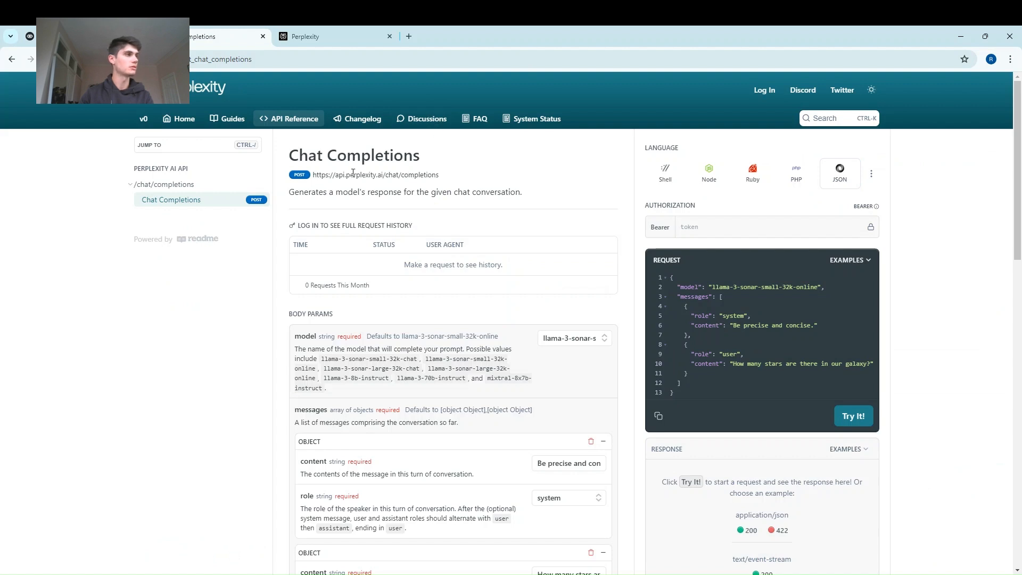
{"action": "left_click_drag", "start_coordinate": [313, 175], "coordinate": [455, 182]}
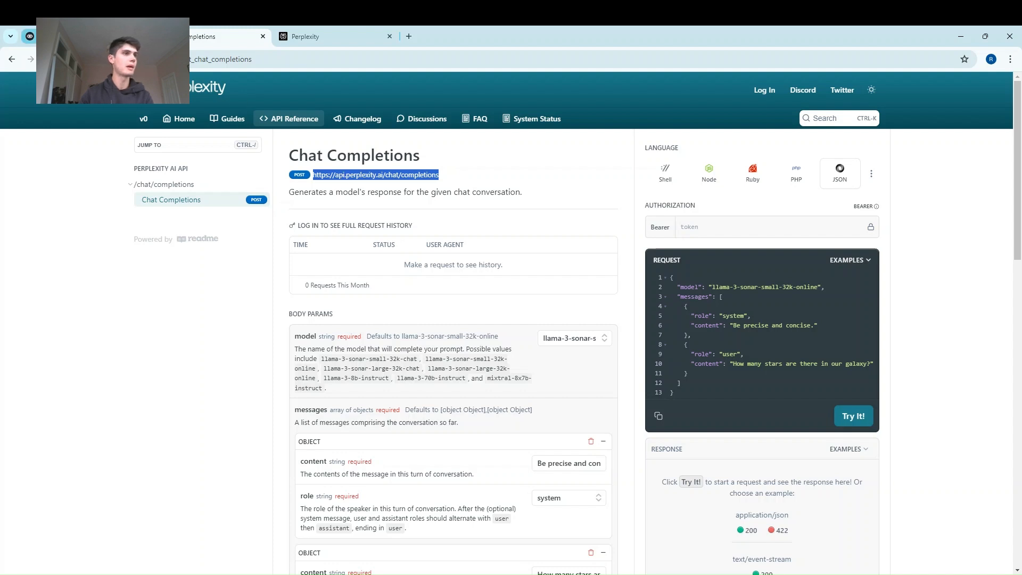
{"action": "left_click", "coordinate": [28, 36]}
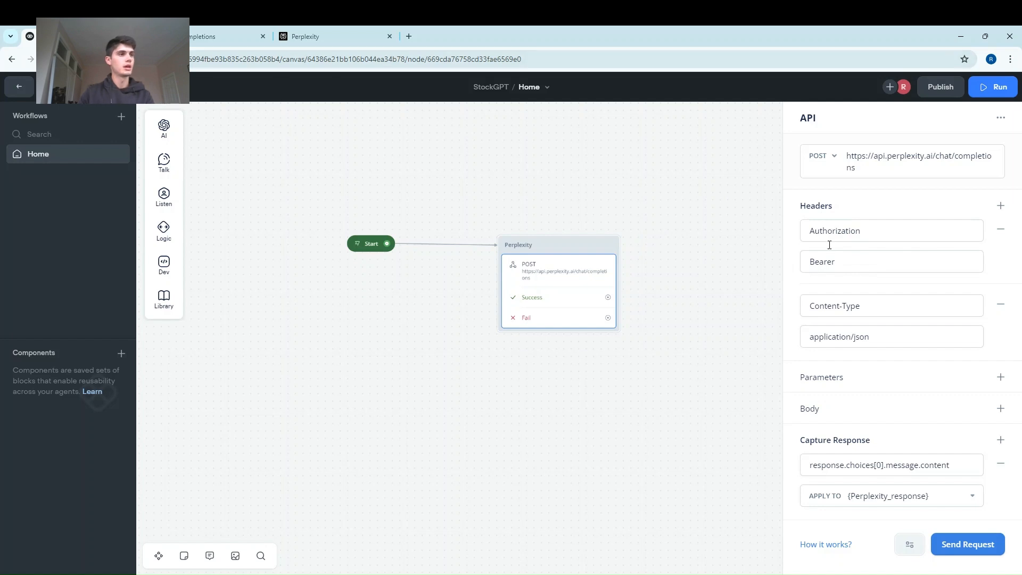
Step: Copy the new API key from the Perplexity settings and paste it after "Bearer" in the API step's Authorization header
{"action": "left_click", "coordinate": [857, 261]}
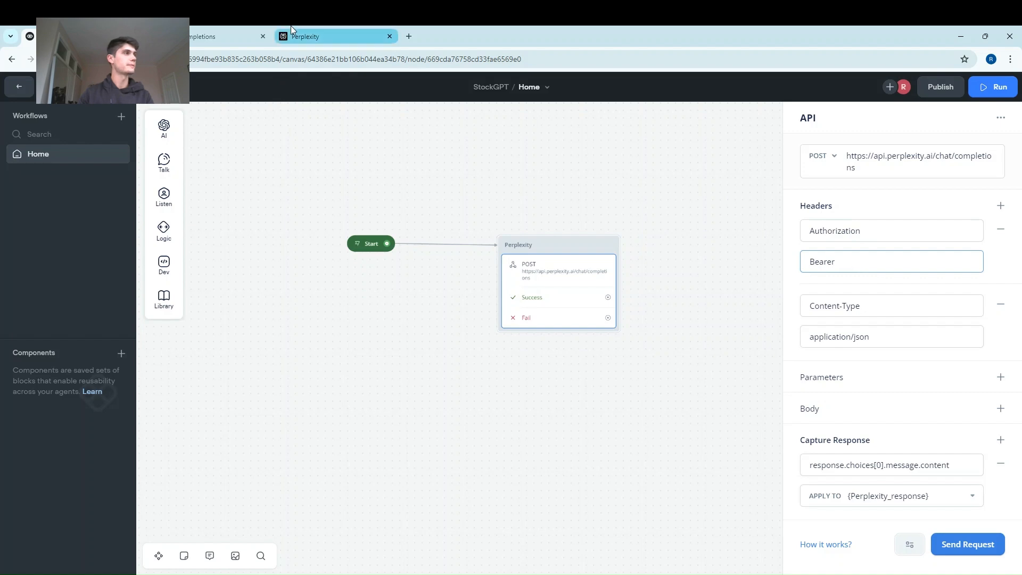
{"action": "left_click", "coordinate": [284, 42]}
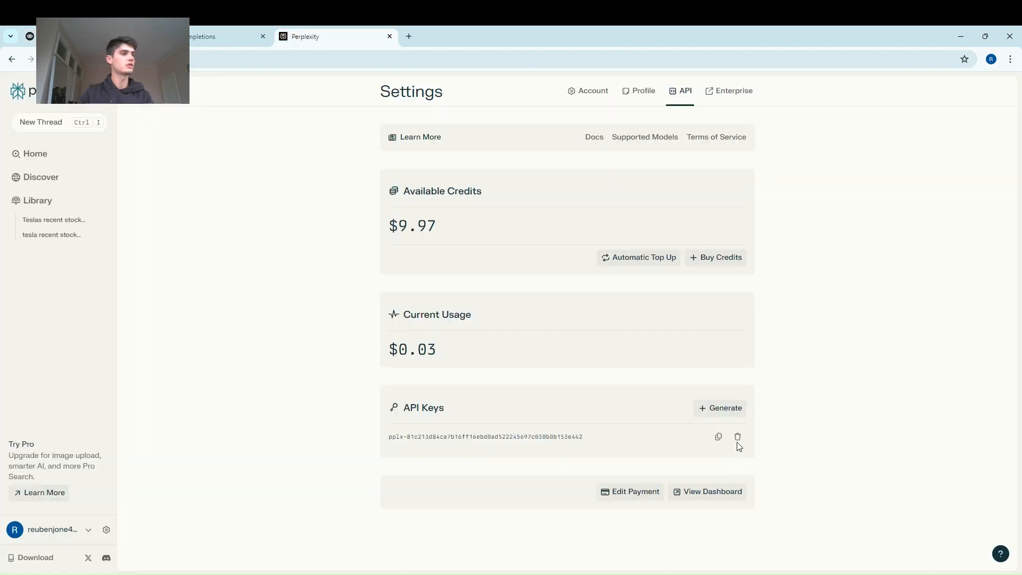
{"action": "left_click", "coordinate": [719, 437]}
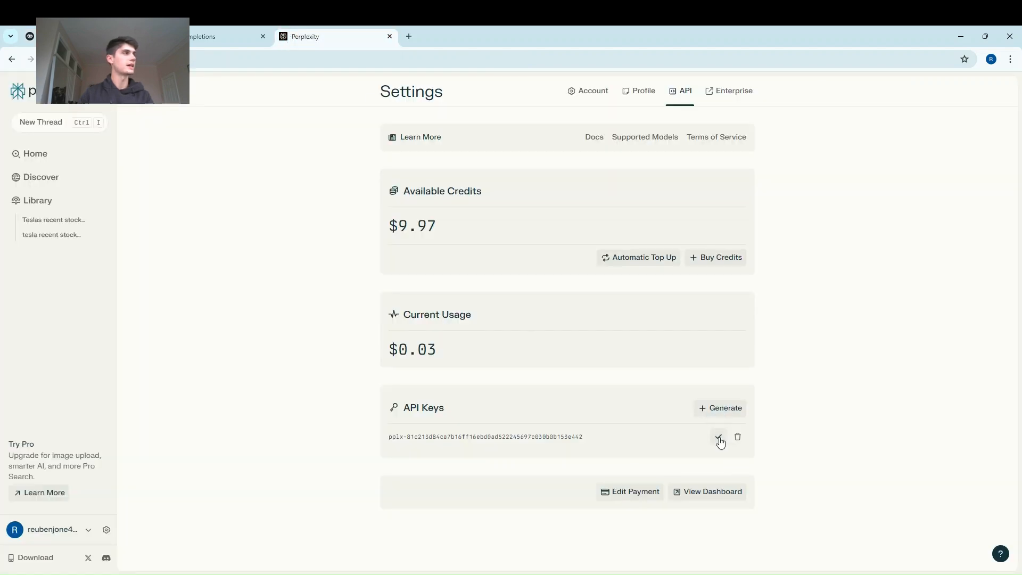
{"action": "left_click", "coordinate": [200, 40]}
{"action": "left_click", "coordinate": [29, 36]}
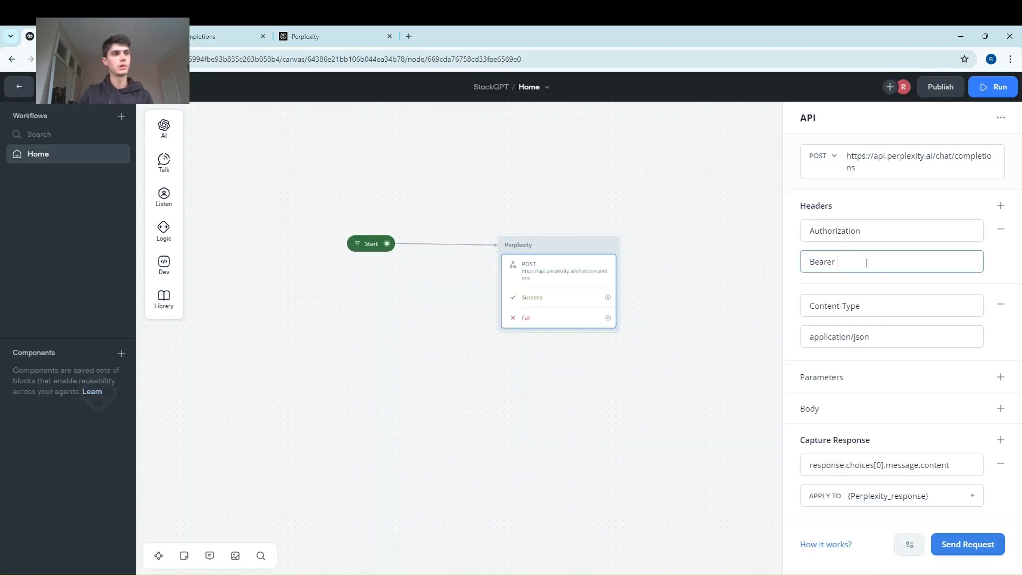
{"action": "key", "text": "ctrl+v"}
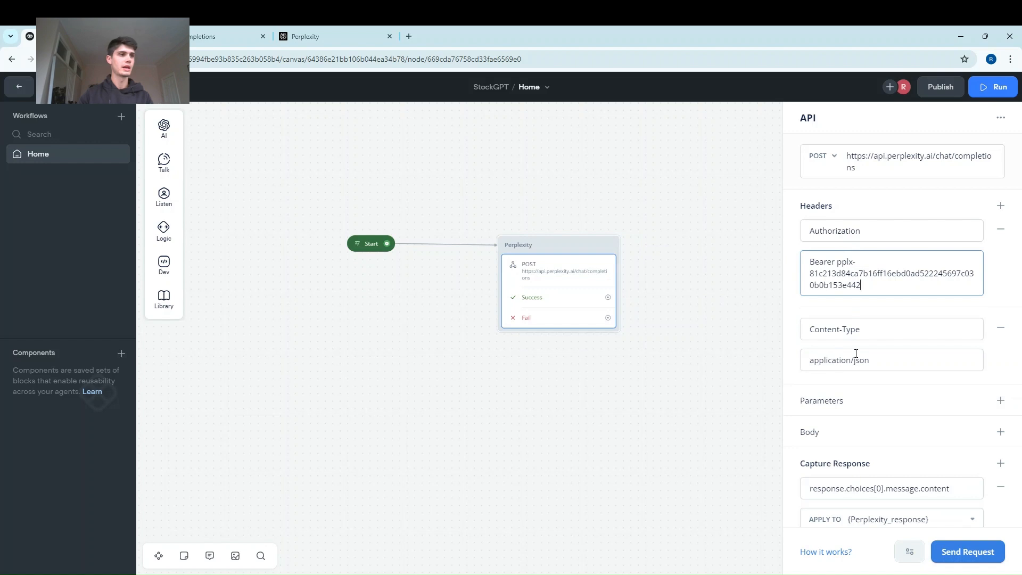
Step: Check the Content-Type header of application/json and add a raw body to the API request
{"action": "left_click", "coordinate": [876, 328]}
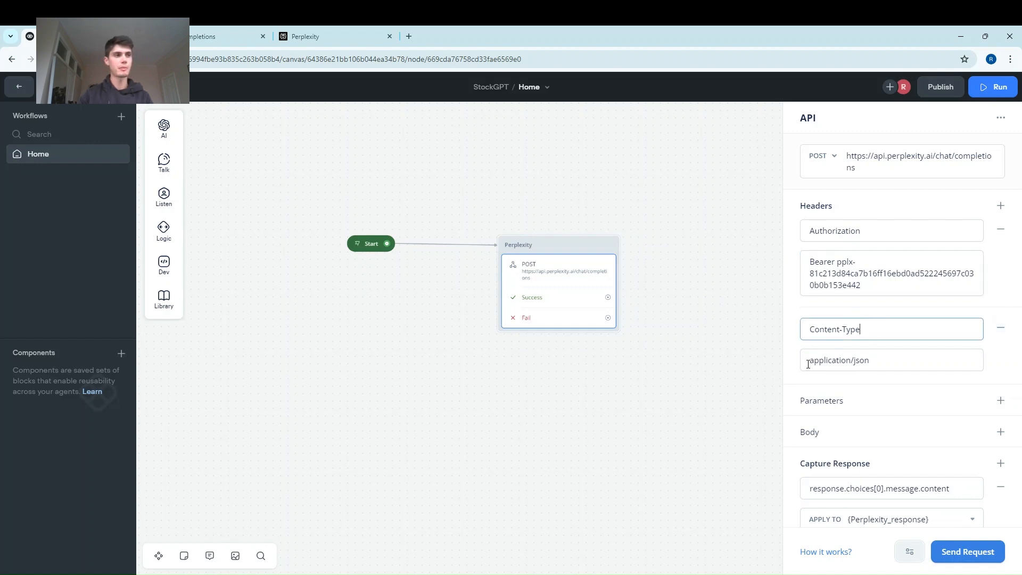
{"action": "left_click", "coordinate": [829, 367]}
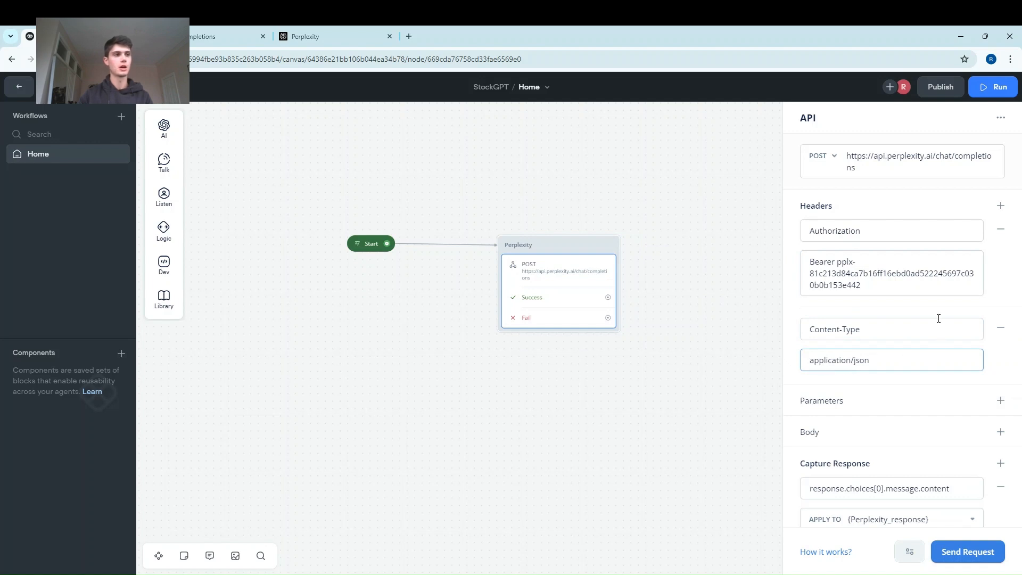
{"action": "scroll", "coordinate": [938, 317], "scroll_direction": "down", "scroll_amount": 1}
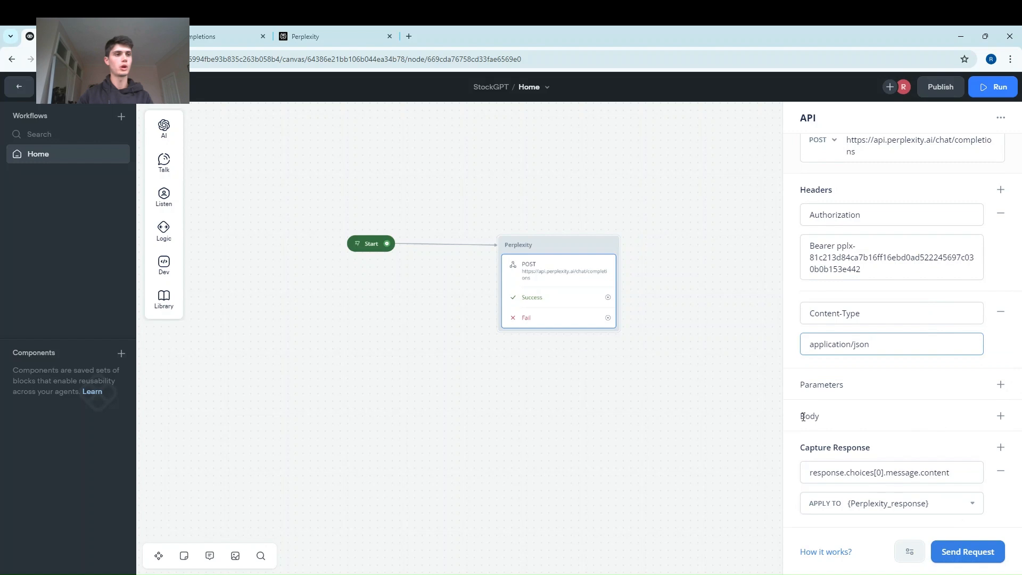
{"action": "left_click", "coordinate": [998, 420]}
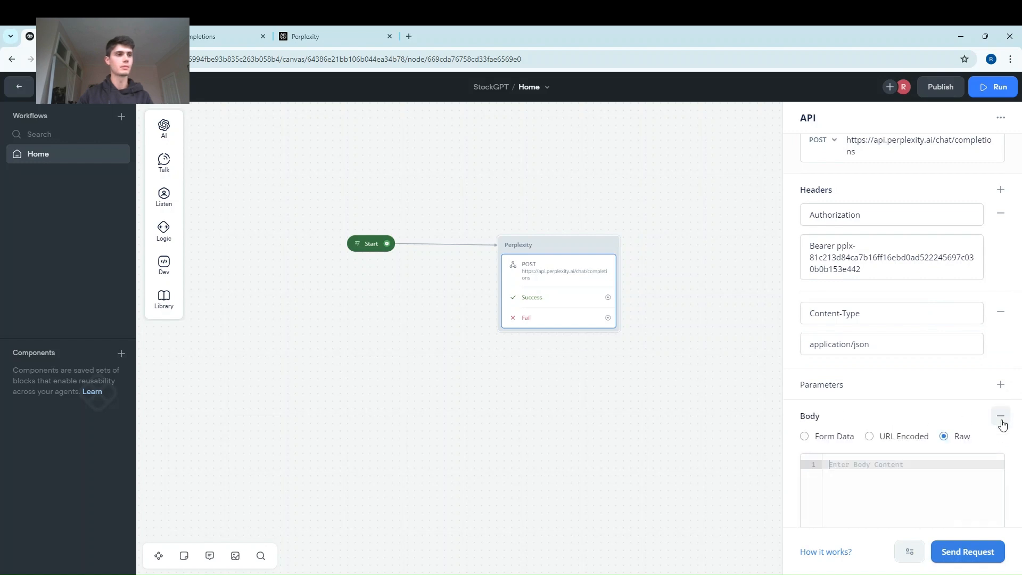
{"action": "scroll", "coordinate": [948, 447], "scroll_direction": "down", "scroll_amount": 3}
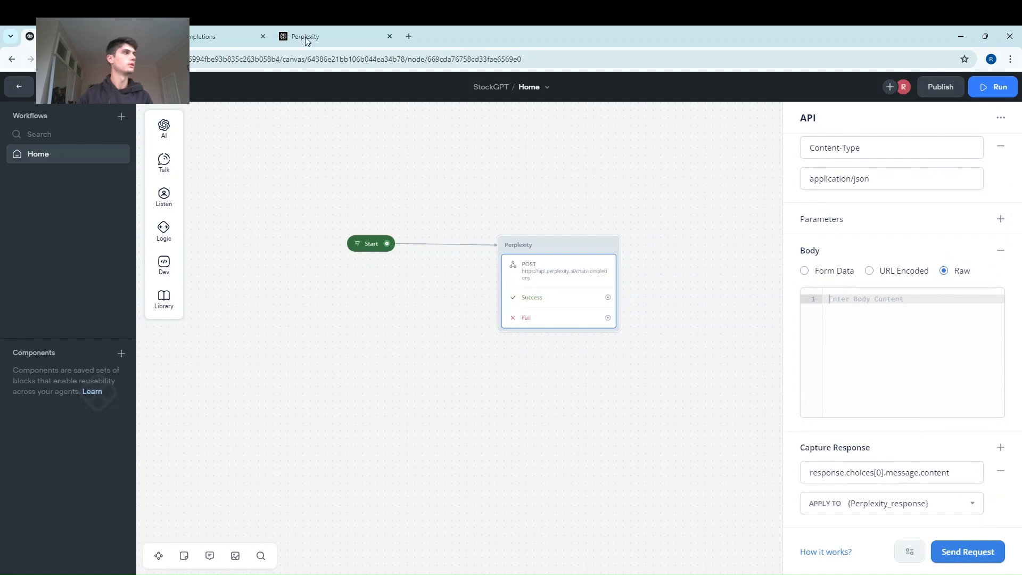
Step: Select the example JSON request in Perplexity's Chat Completions reference and review the body parameters from messages to frequency_penalty
{"action": "left_click", "coordinate": [206, 36]}
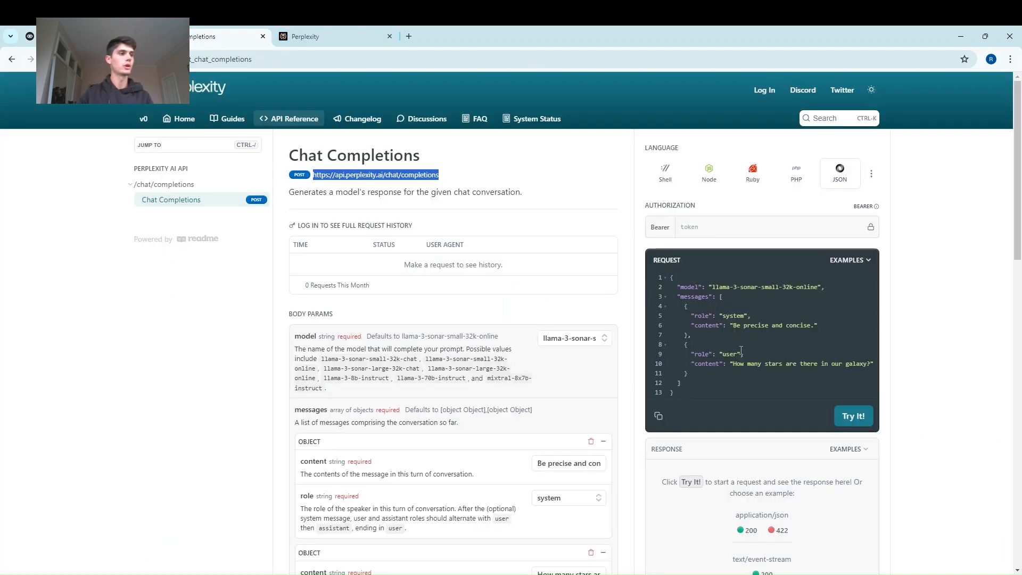
{"action": "left_click_drag", "start_coordinate": [702, 394], "coordinate": [658, 277]}
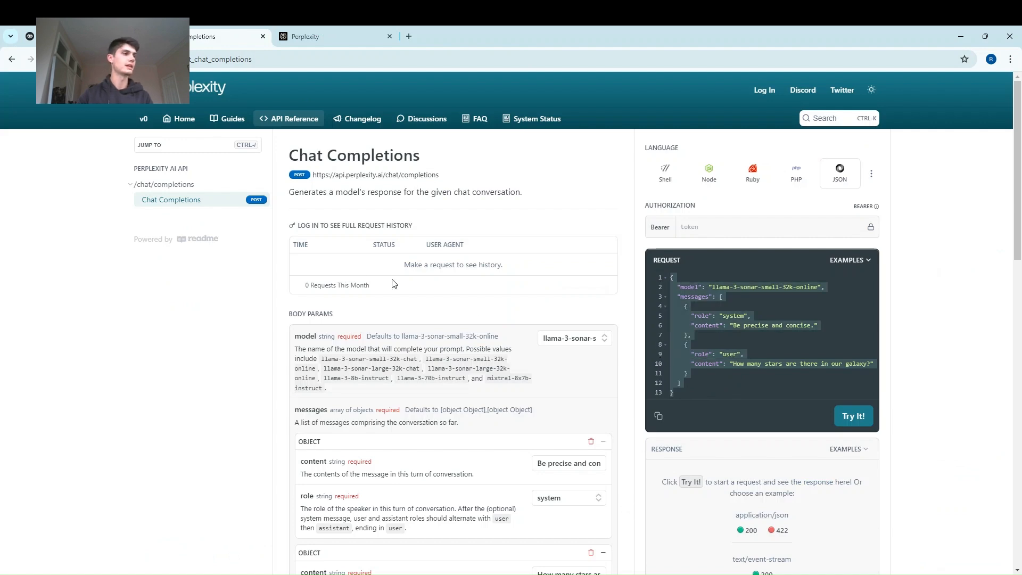
{"action": "scroll", "coordinate": [450, 309], "scroll_direction": "down", "scroll_amount": 7}
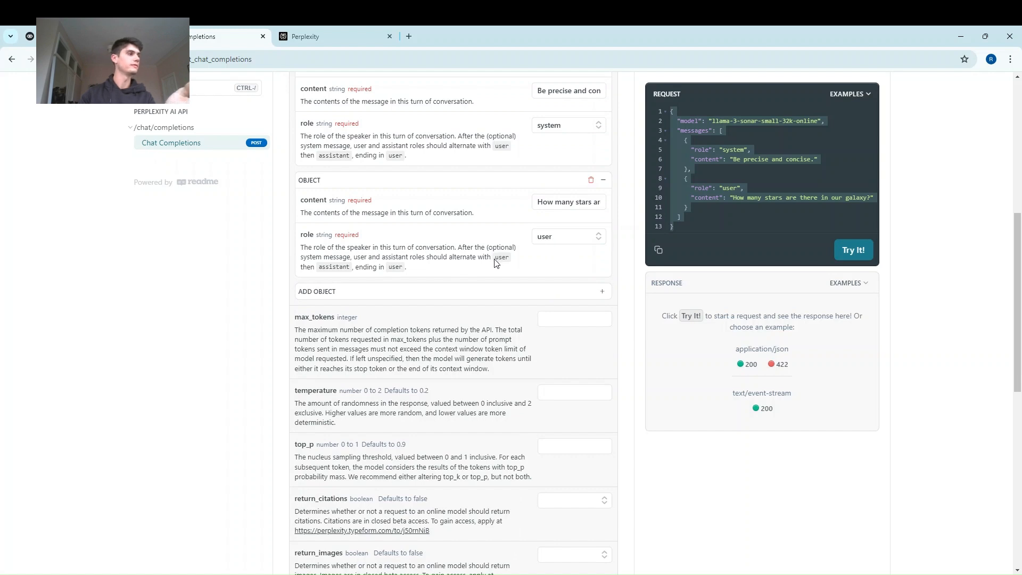
{"action": "scroll", "coordinate": [564, 306], "scroll_direction": "down", "scroll_amount": 2}
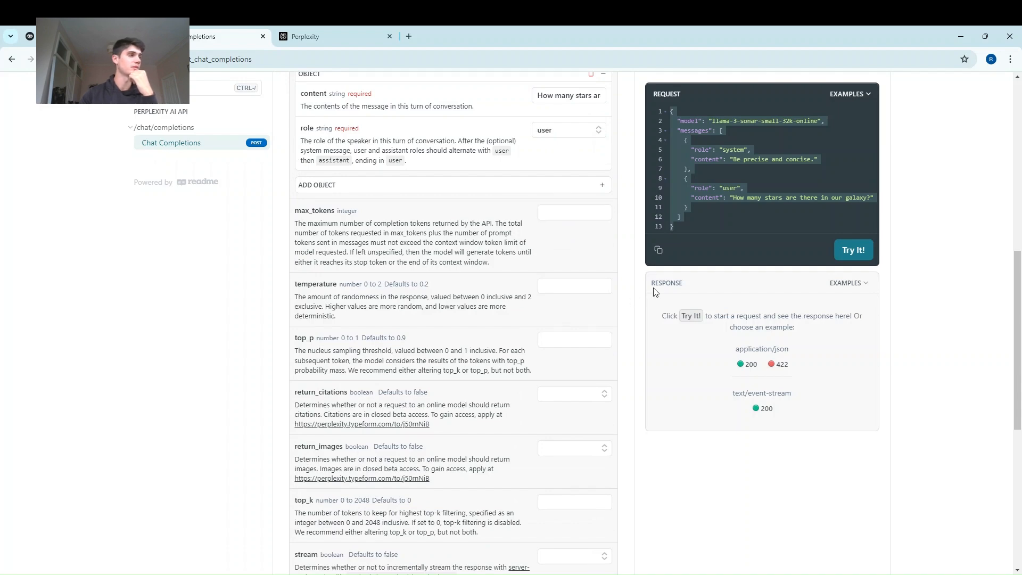
{"action": "scroll", "coordinate": [633, 299], "scroll_direction": "down", "scroll_amount": 2}
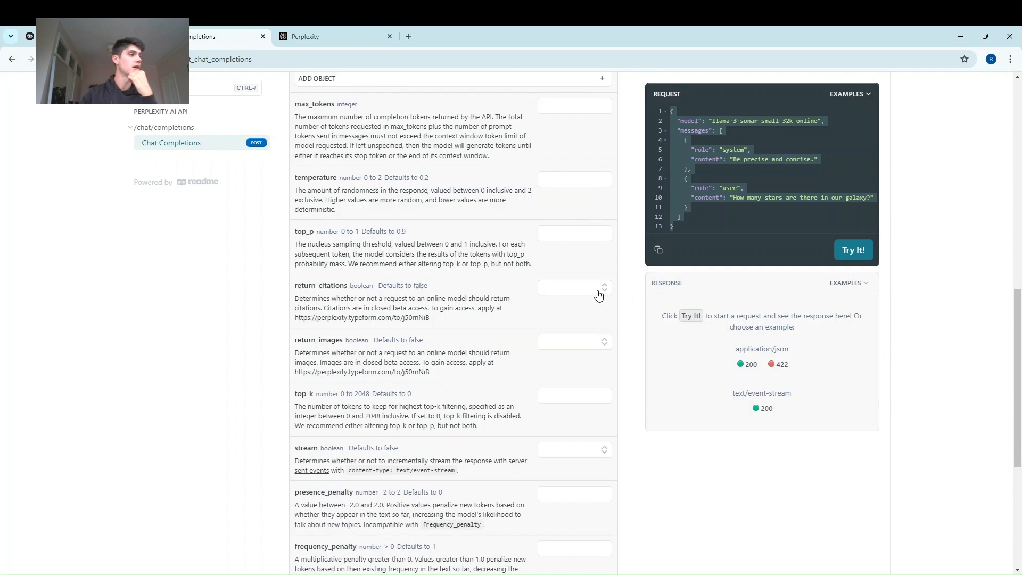
{"action": "scroll", "coordinate": [599, 296], "scroll_direction": "down", "scroll_amount": 1}
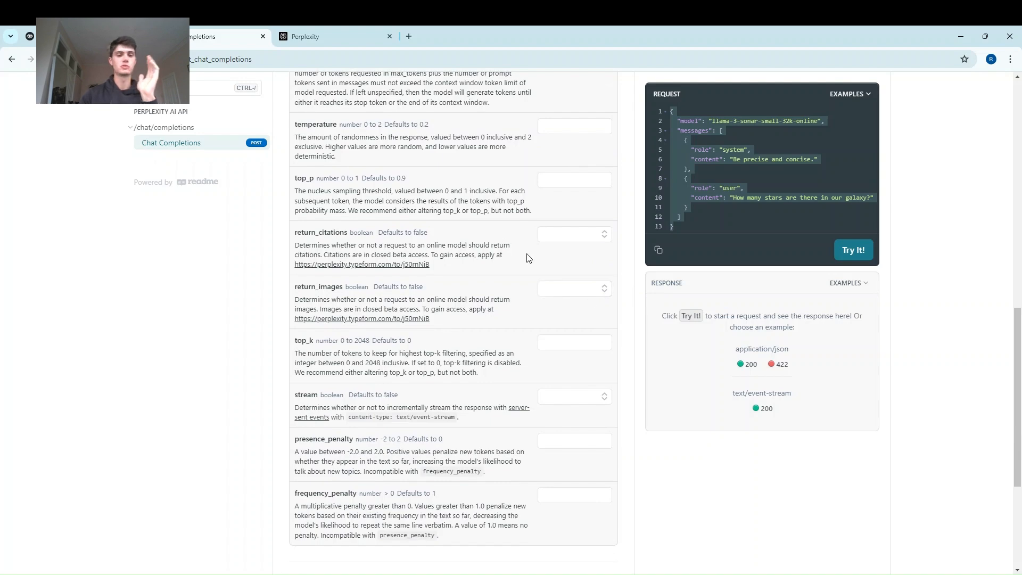
{"action": "scroll", "coordinate": [529, 258], "scroll_direction": "up", "scroll_amount": 4}
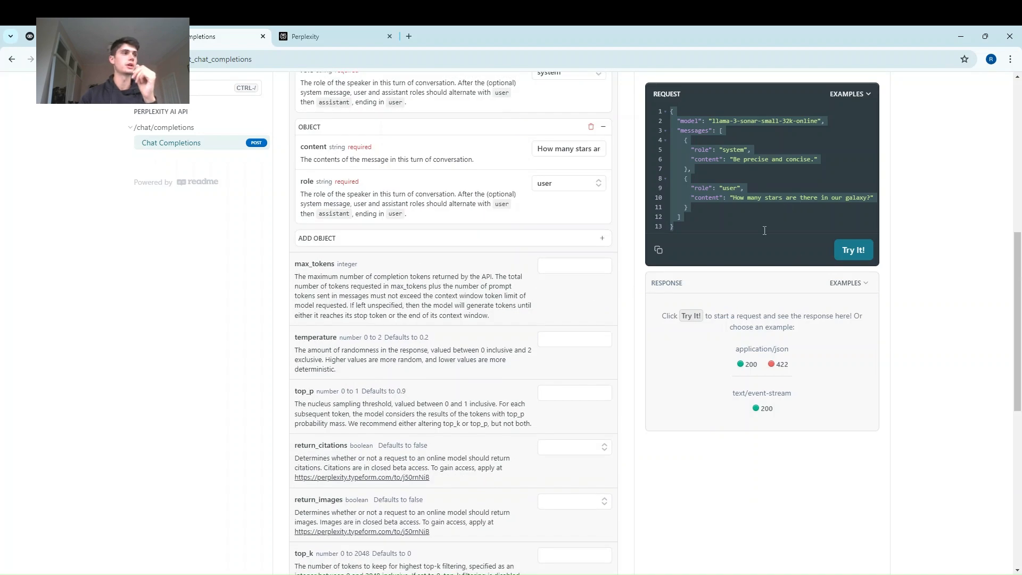
{"action": "left_click", "coordinate": [737, 226]}
{"action": "key", "text": "ctrl+a"}
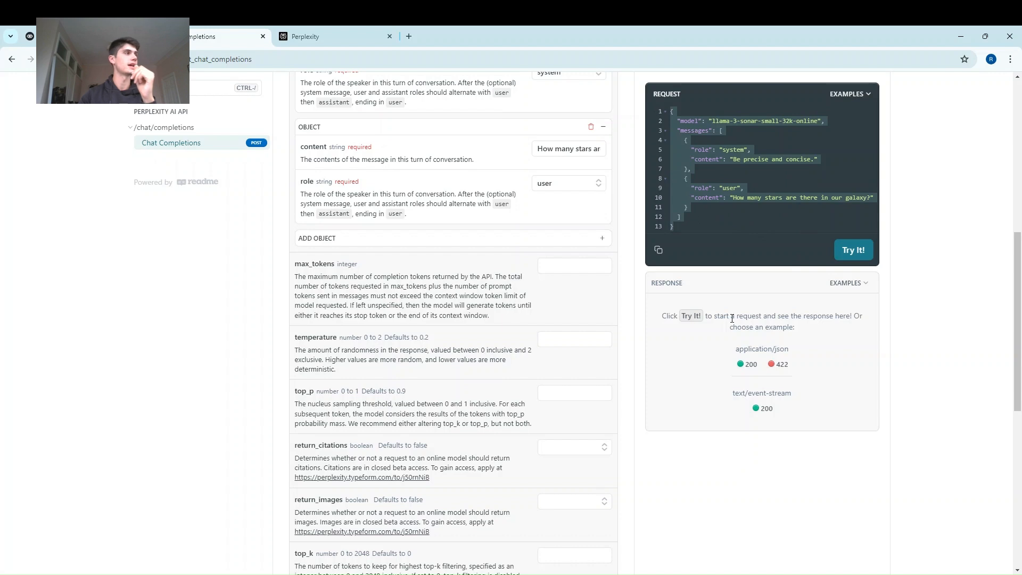
{"action": "left_click", "coordinate": [29, 37]}
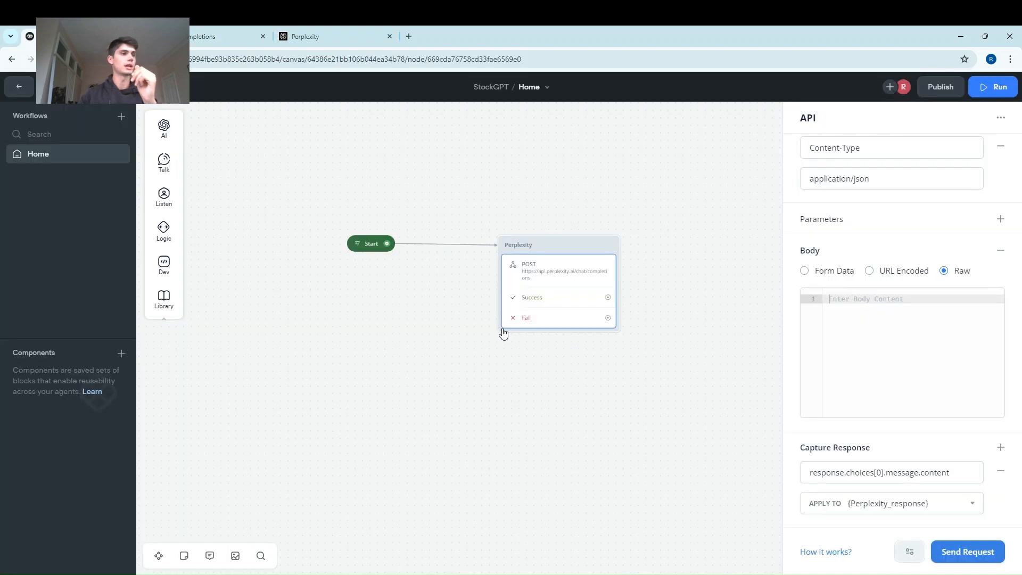
{"action": "key", "text": "ctrl+v"}
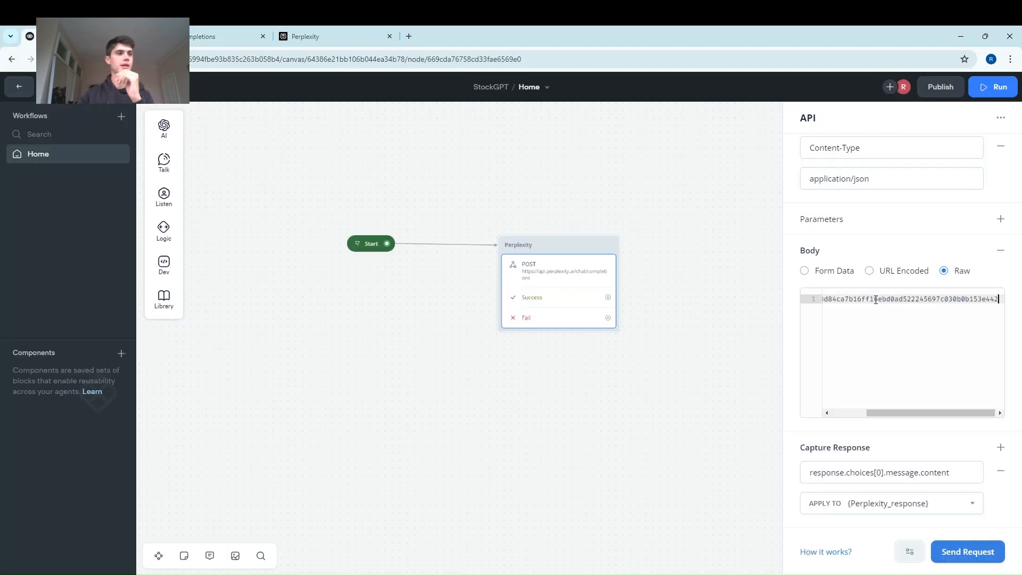
{"action": "key", "text": "ctrl+a"}
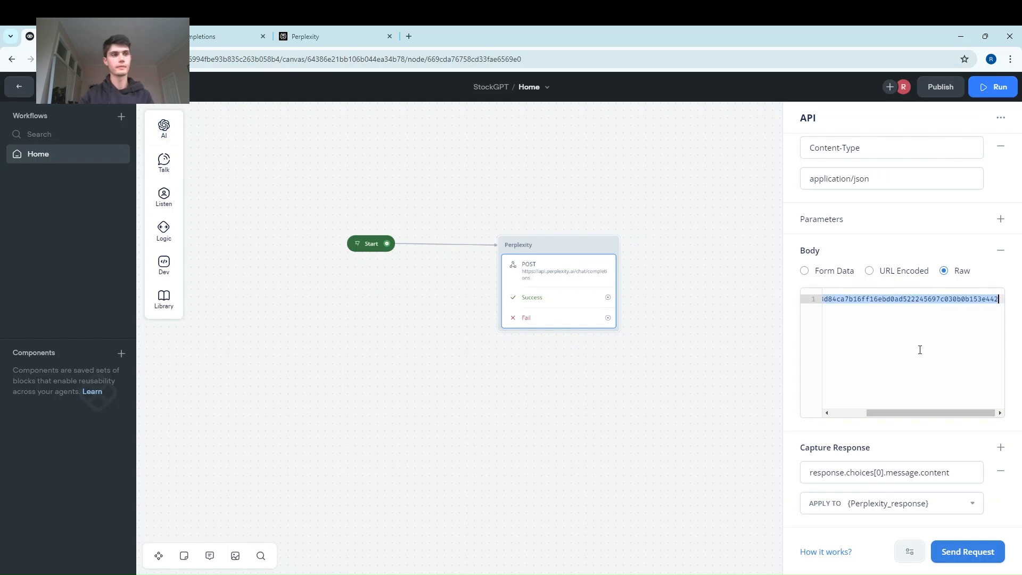
{"action": "key", "text": "BackSpace"}
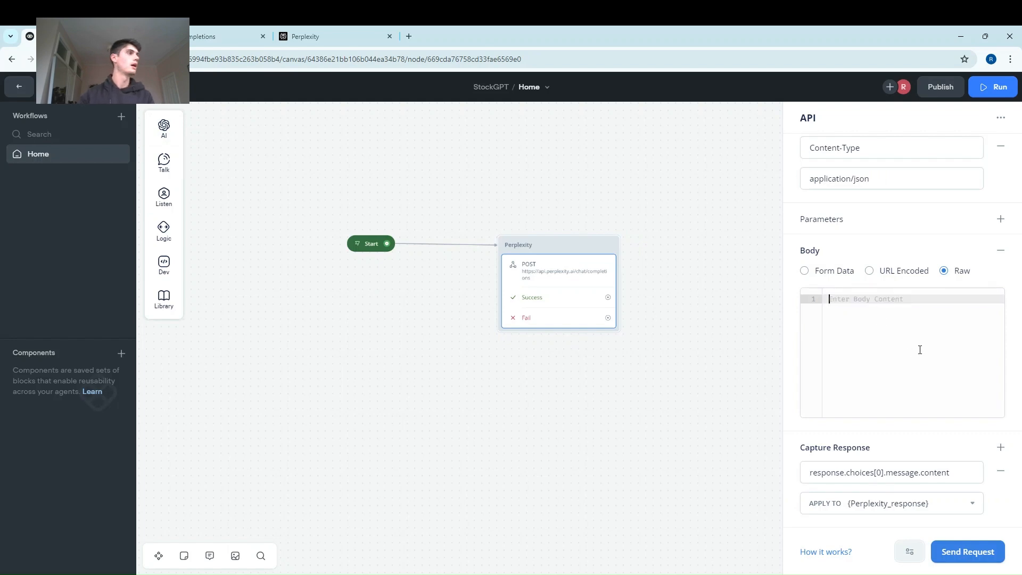
Step: Copy the complete example JSON request from the Chat Completions reference and paste it into the Voiceflow API step's raw body
{"action": "left_click", "coordinate": [193, 27]}
{"action": "left_click", "coordinate": [719, 212]}
{"action": "left_click_drag", "start_coordinate": [679, 231], "coordinate": [665, 112]}
{"action": "key", "text": "ctrl+c"}
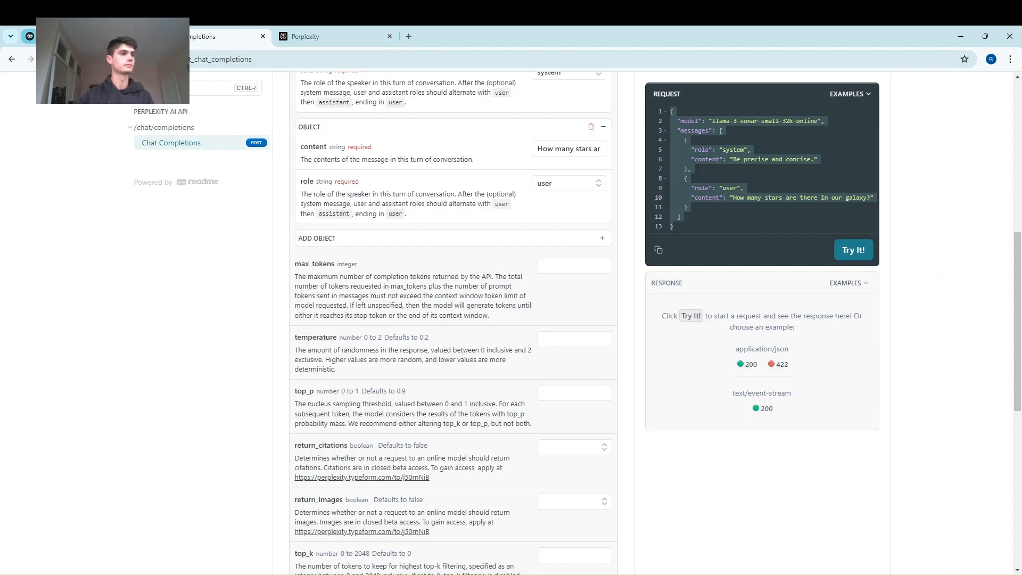
{"action": "left_click", "coordinate": [30, 36]}
{"action": "key", "text": "ctrl+v"}
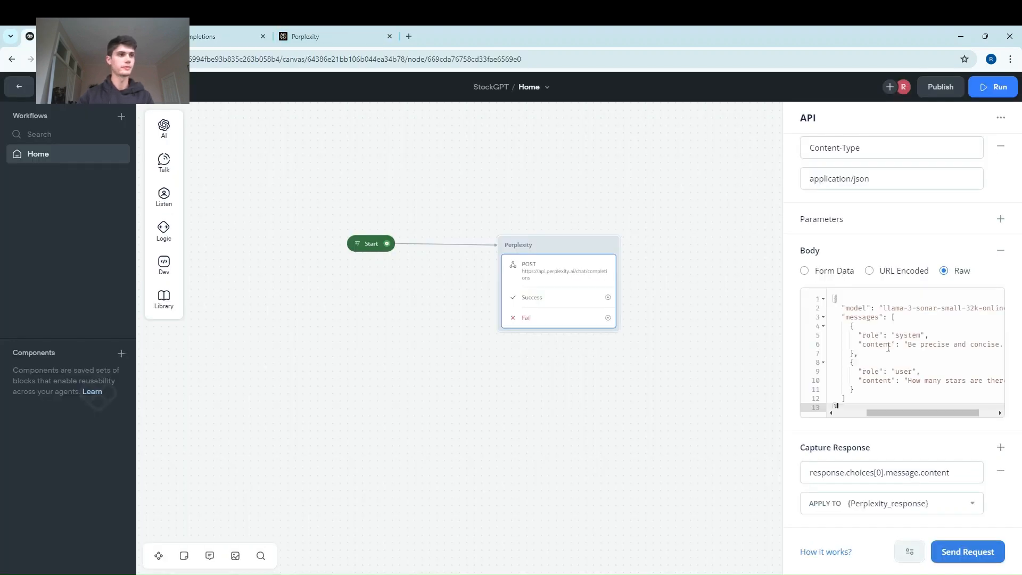
Step: Review the model, system message and user message lines in the API step's JSON body
{"action": "scroll", "coordinate": [899, 418], "scroll_direction": "right", "scroll_amount": 3}
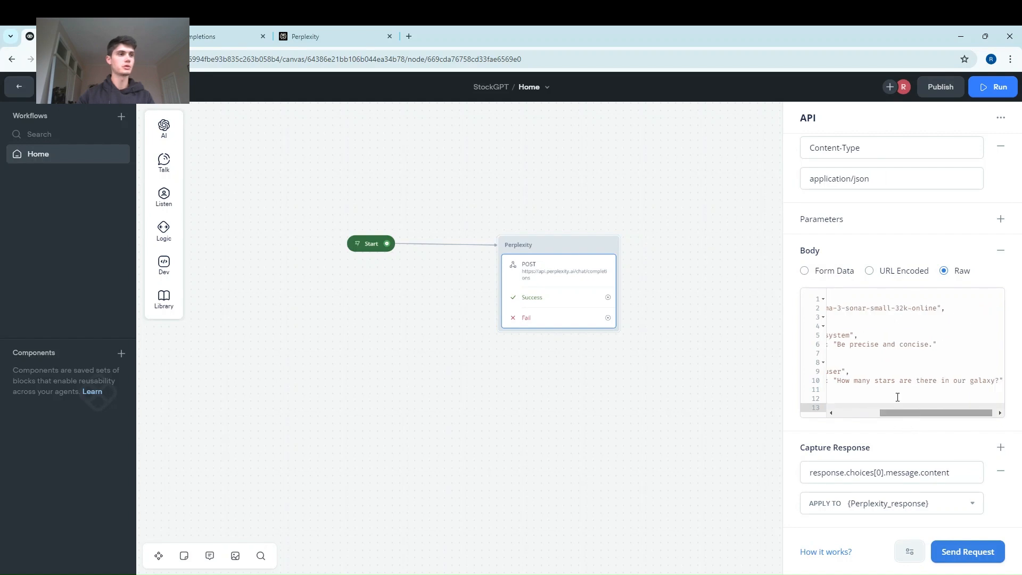
{"action": "scroll", "coordinate": [947, 416], "scroll_direction": "left", "scroll_amount": 3}
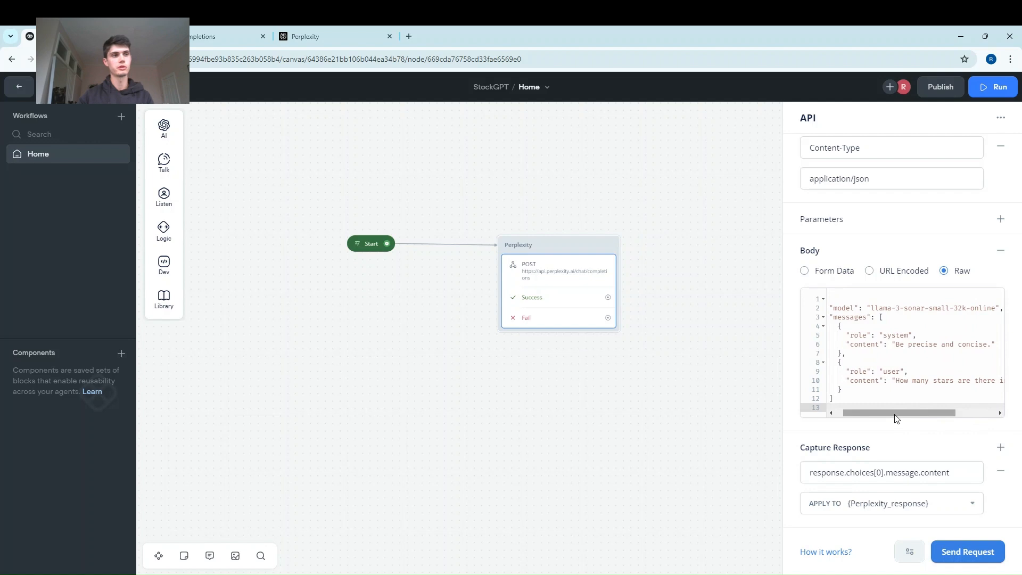
{"action": "left_click_drag", "start_coordinate": [901, 420], "coordinate": [880, 422]}
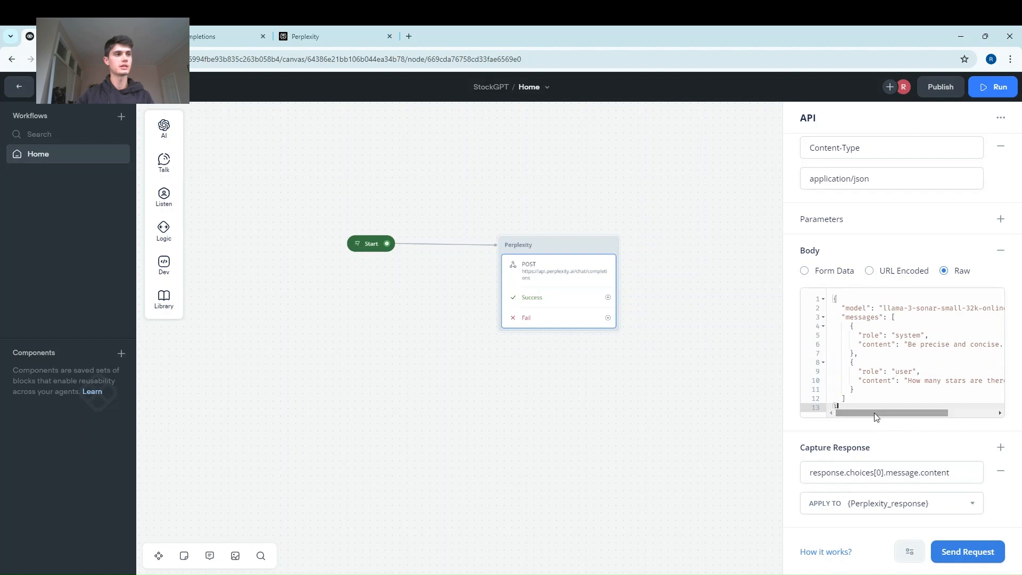
{"action": "left_click_drag", "start_coordinate": [874, 413], "coordinate": [890, 414]}
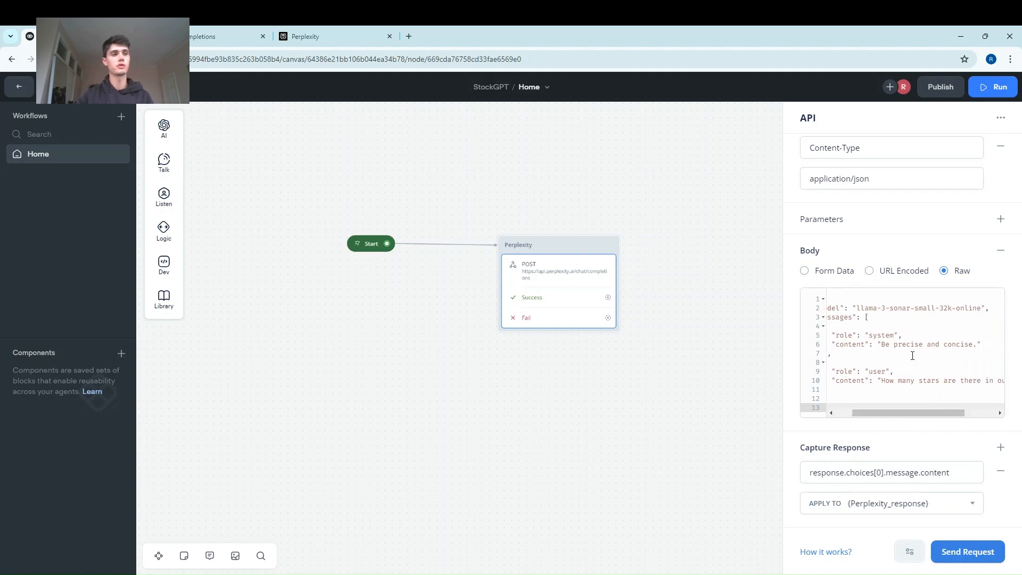
{"action": "left_click", "coordinate": [944, 409]}
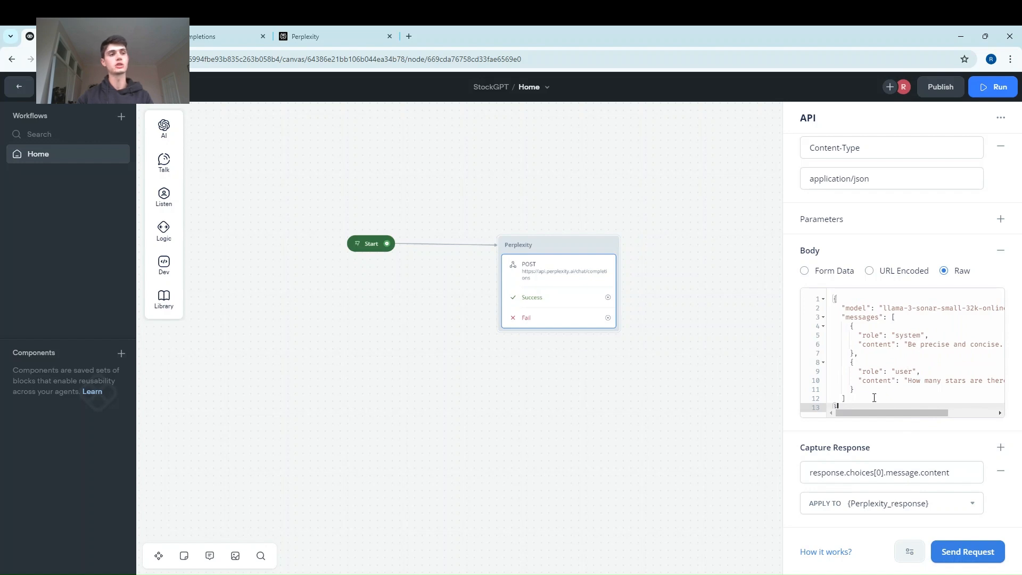
{"action": "scroll", "coordinate": [894, 414], "scroll_direction": "right", "scroll_amount": 2}
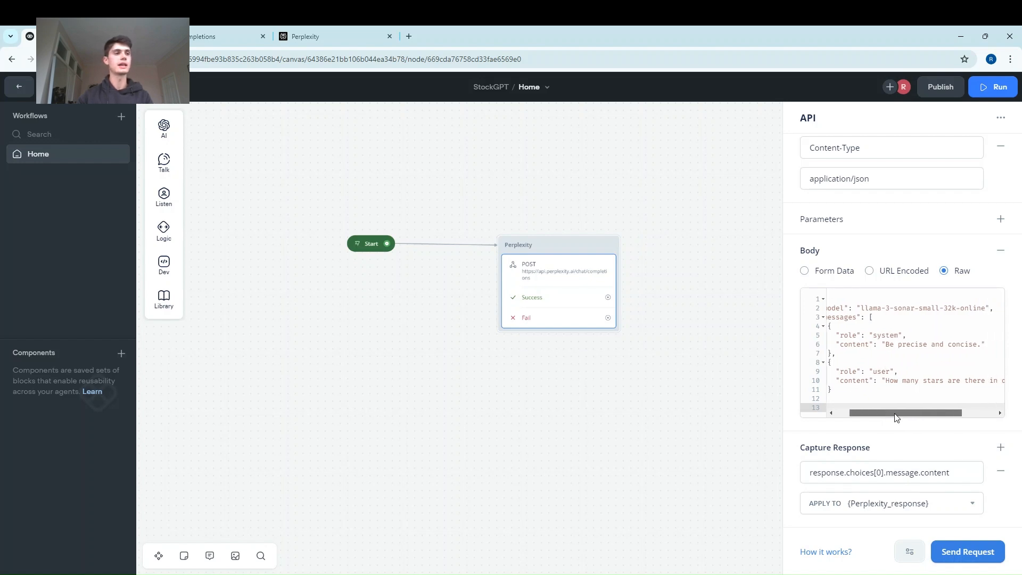
{"action": "left_click_drag", "start_coordinate": [892, 413], "coordinate": [869, 419]}
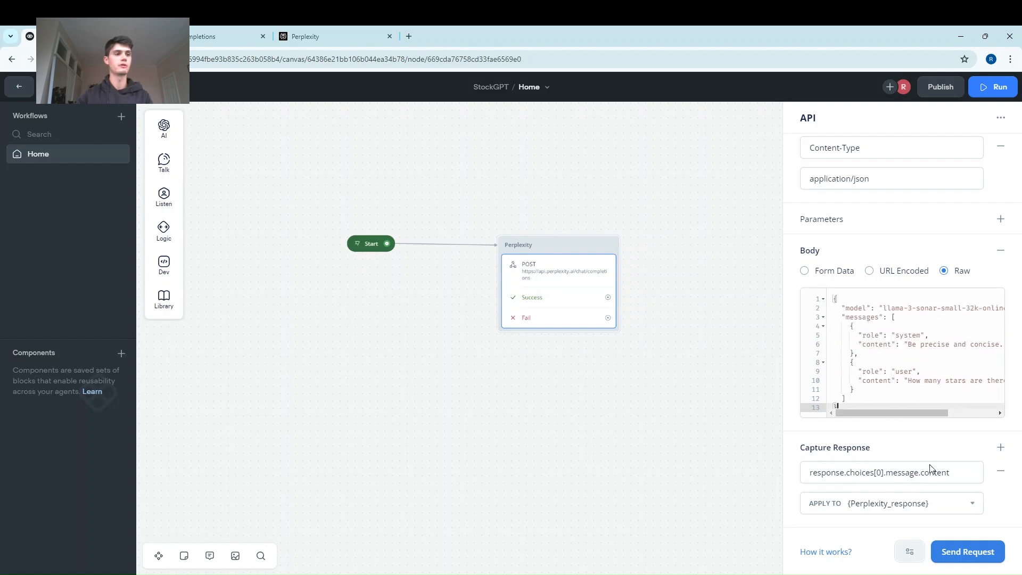
Step: Send a test request from the API step, read the assistant message content in the response, and close the test
{"action": "left_click", "coordinate": [956, 556]}
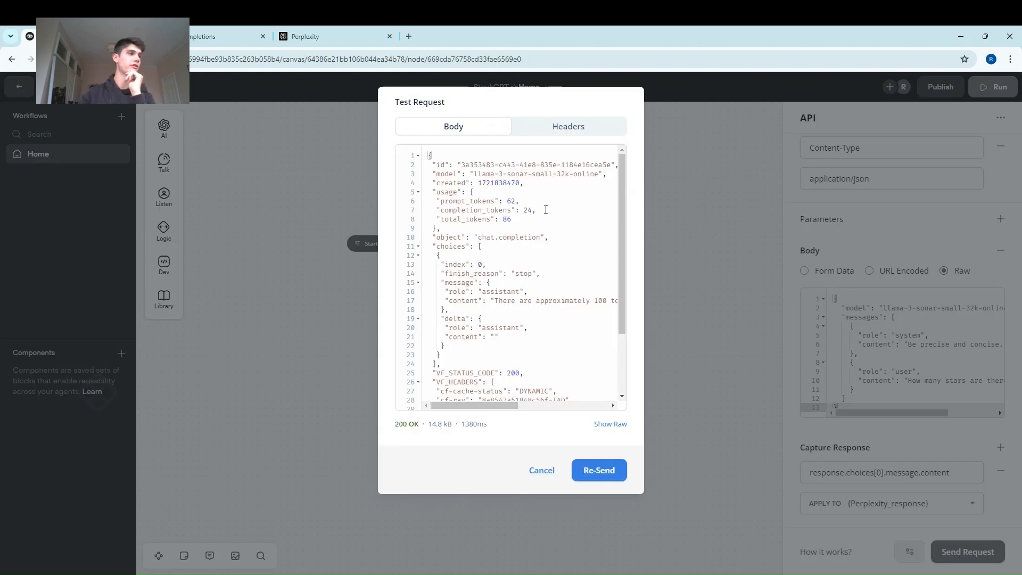
{"action": "left_click_drag", "start_coordinate": [618, 206], "coordinate": [621, 178]}
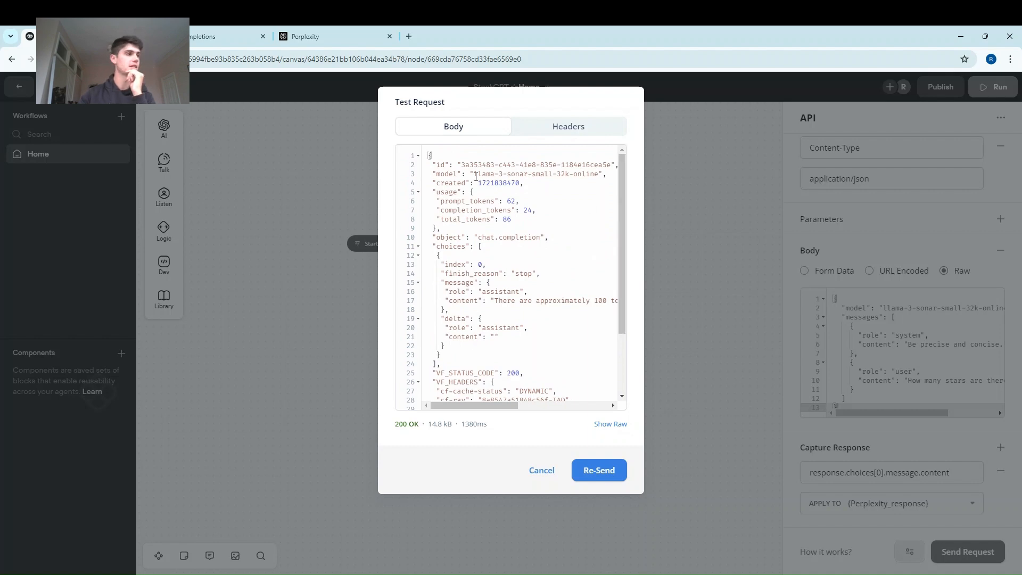
{"action": "left_click_drag", "start_coordinate": [495, 301], "coordinate": [617, 301]}
{"action": "left_click", "coordinate": [578, 339]}
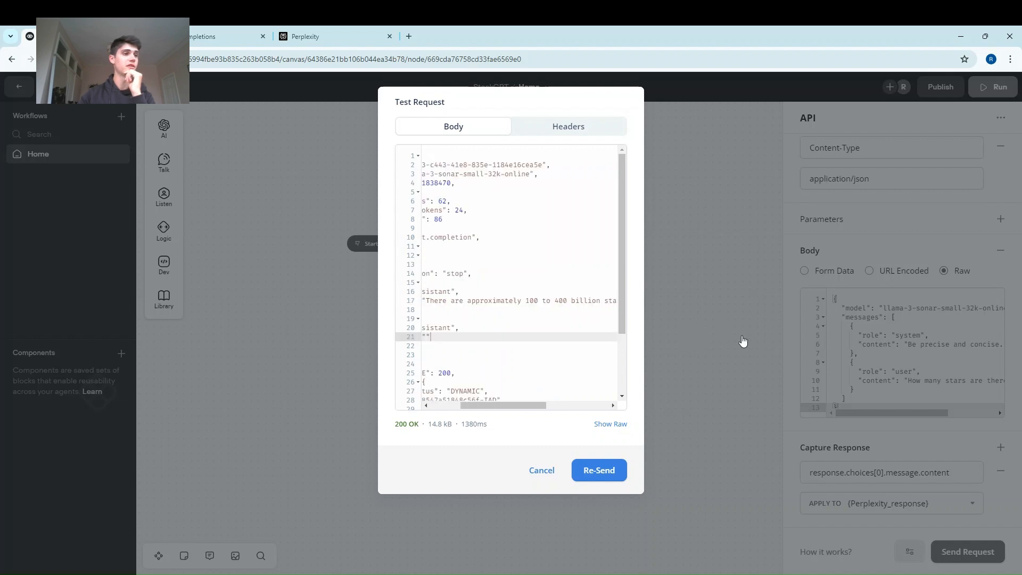
{"action": "left_click", "coordinate": [809, 391]}
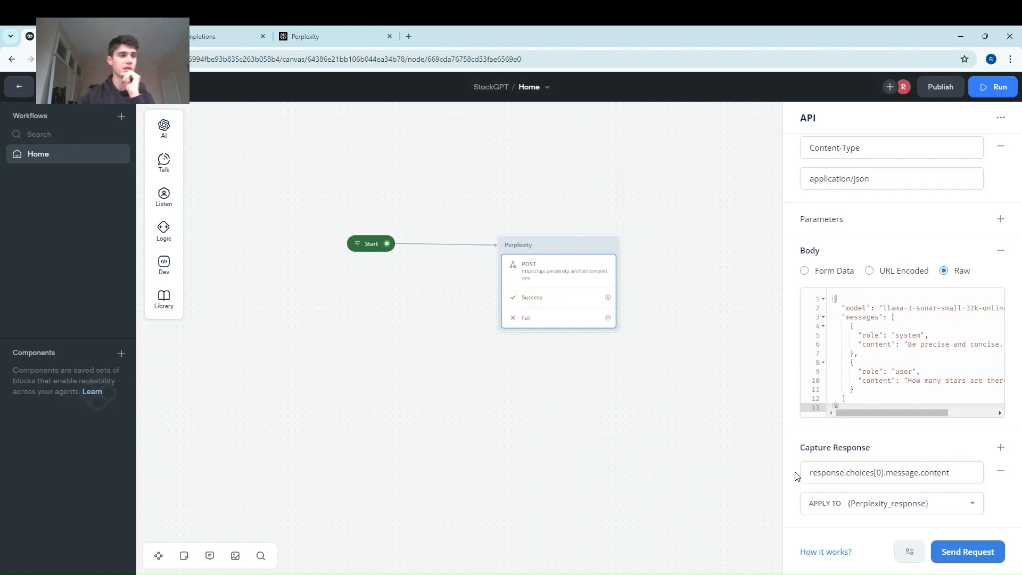
Step: Check the captured response path response.choices[0].message.content and its target variable Perplexity_response, then reopen the API step's settings
{"action": "left_click", "coordinate": [810, 473]}
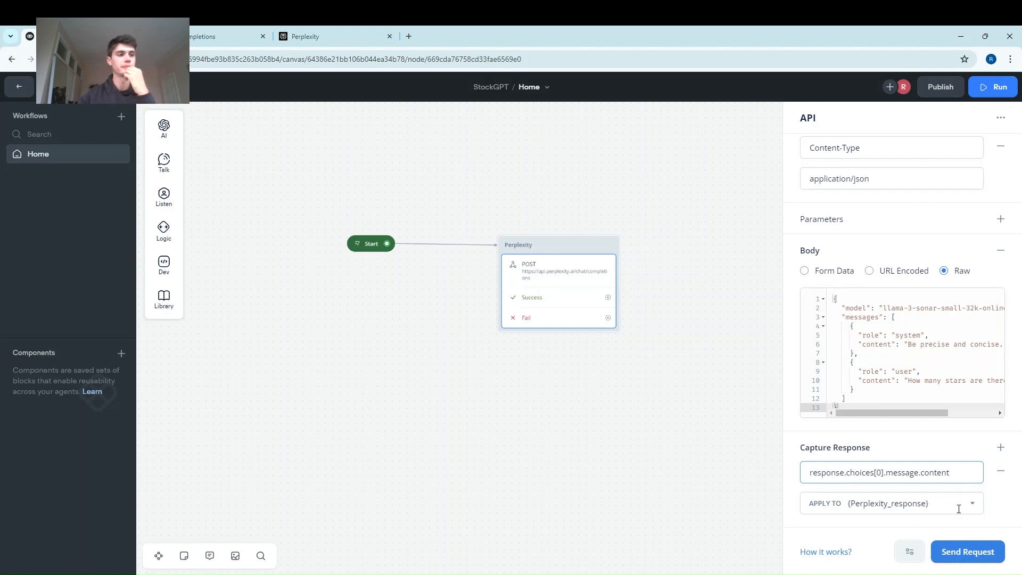
{"action": "left_click", "coordinate": [976, 503]}
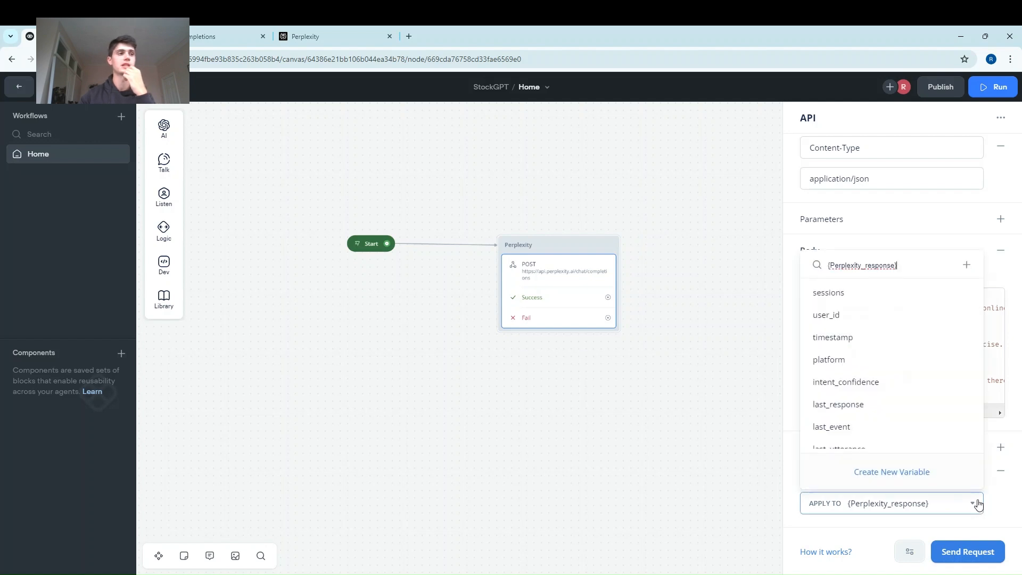
{"action": "left_click", "coordinate": [687, 421]}
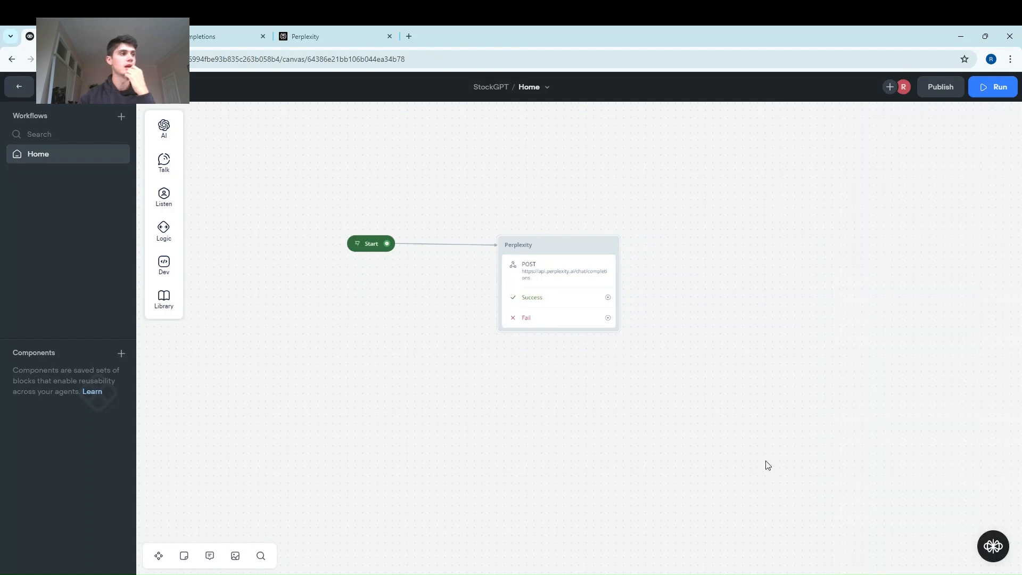
{"action": "left_click", "coordinate": [563, 276]}
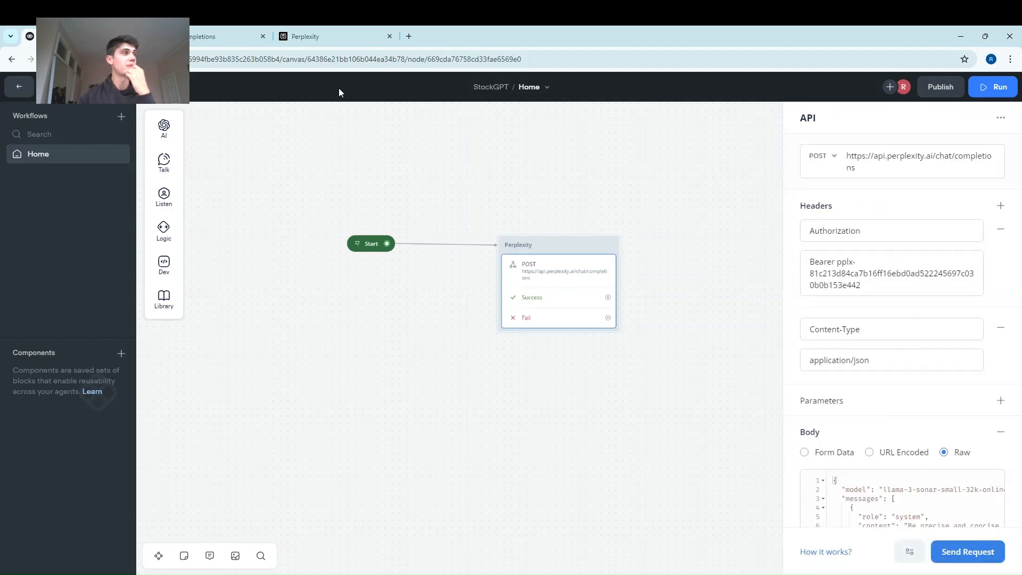
Step: Look over the optional parameters such as max_tokens and temperature in the Chat Completions reference, and return to the API step's body
{"action": "left_click", "coordinate": [203, 37]}
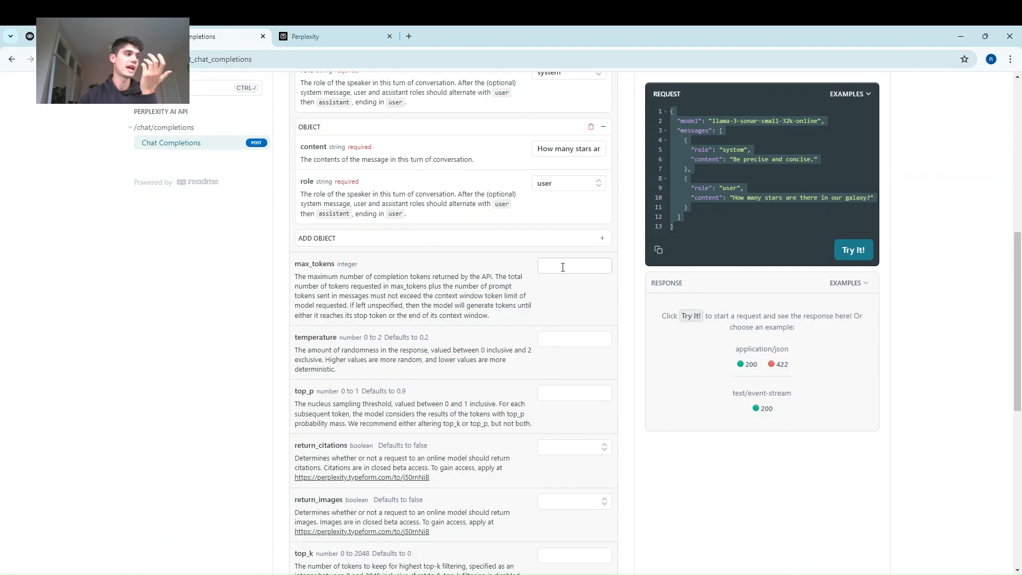
{"action": "scroll", "coordinate": [573, 368], "scroll_direction": "down", "scroll_amount": 2}
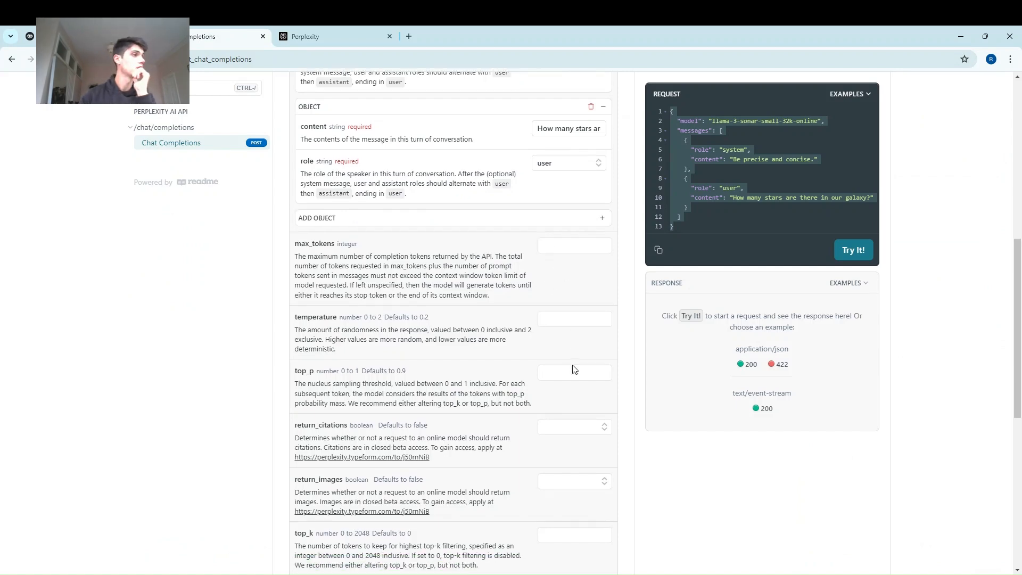
{"action": "scroll", "coordinate": [574, 368], "scroll_direction": "down", "scroll_amount": 1}
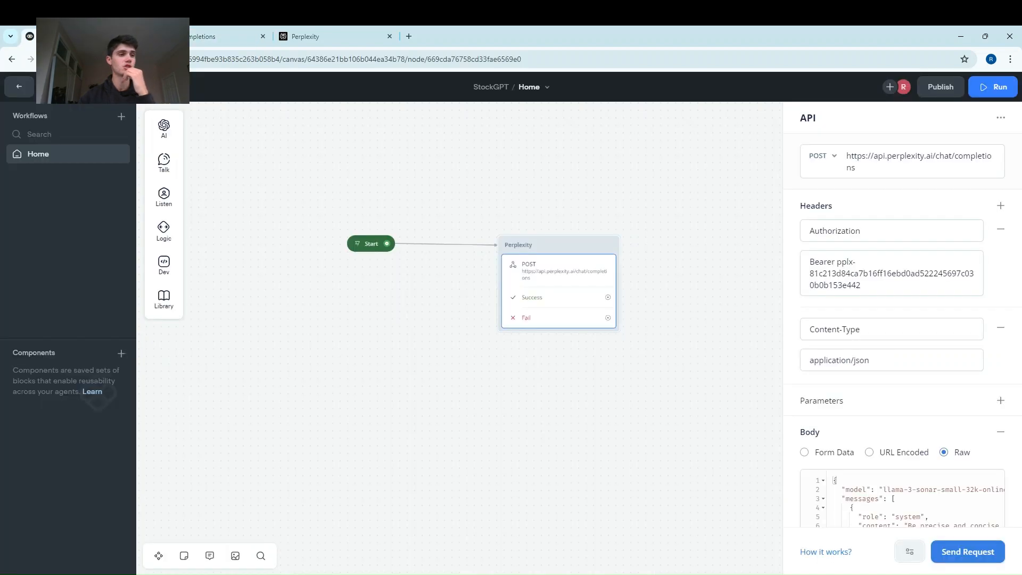
{"action": "left_click", "coordinate": [85, 36]}
{"action": "scroll", "coordinate": [913, 436], "scroll_direction": "down", "scroll_amount": 4}
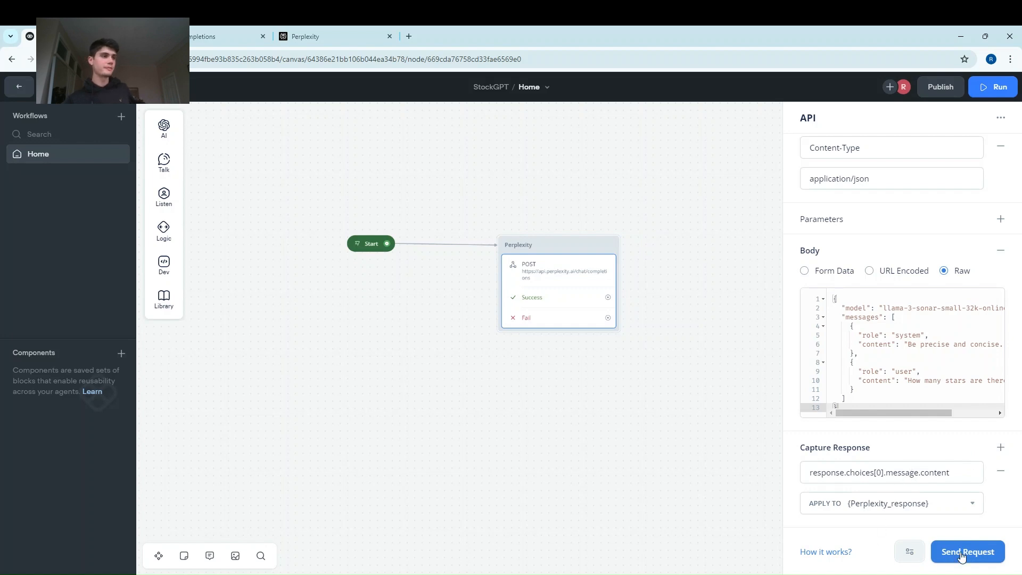
Step: Close the API step's settings and add a Text step connected to its Success path
{"action": "left_click", "coordinate": [551, 425]}
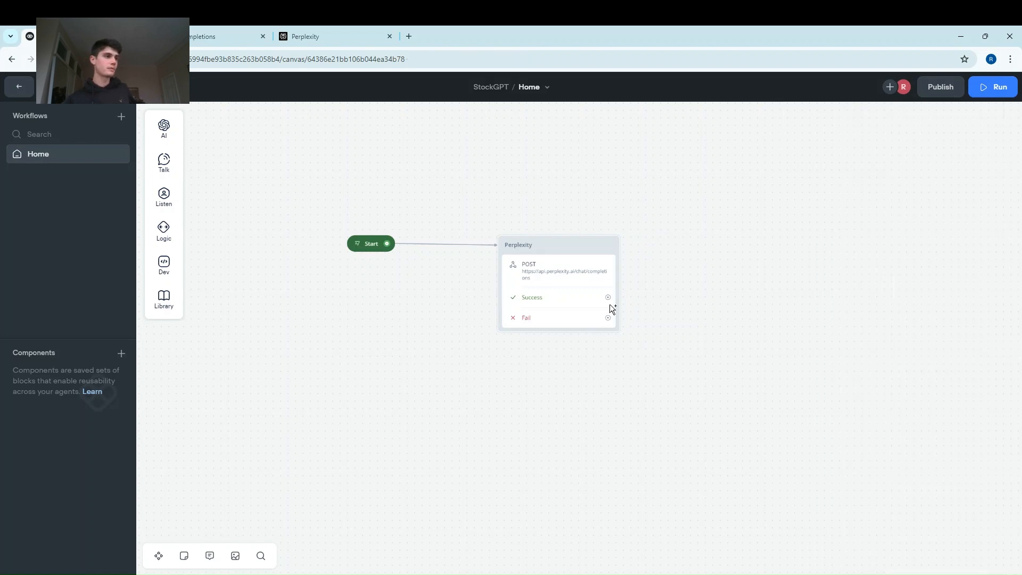
{"action": "left_click_drag", "start_coordinate": [609, 297], "coordinate": [705, 221]}
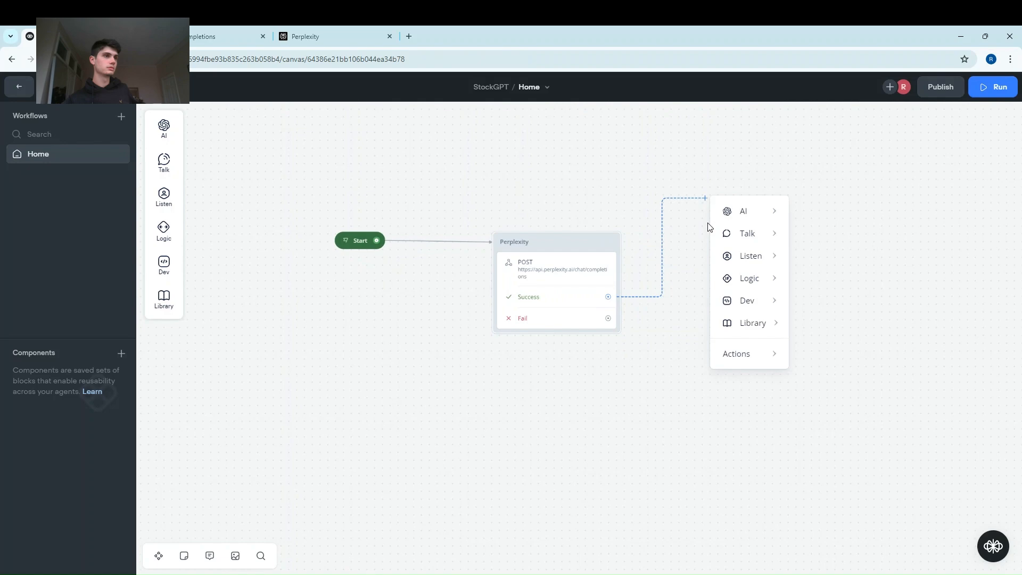
{"action": "mouse_move", "coordinate": [748, 235]}
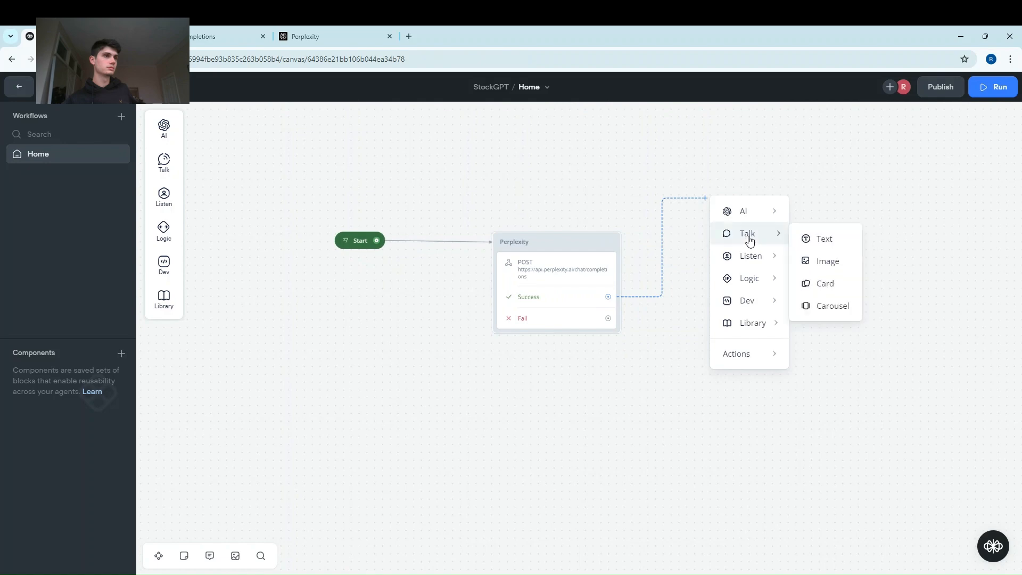
{"action": "left_click", "coordinate": [827, 244]}
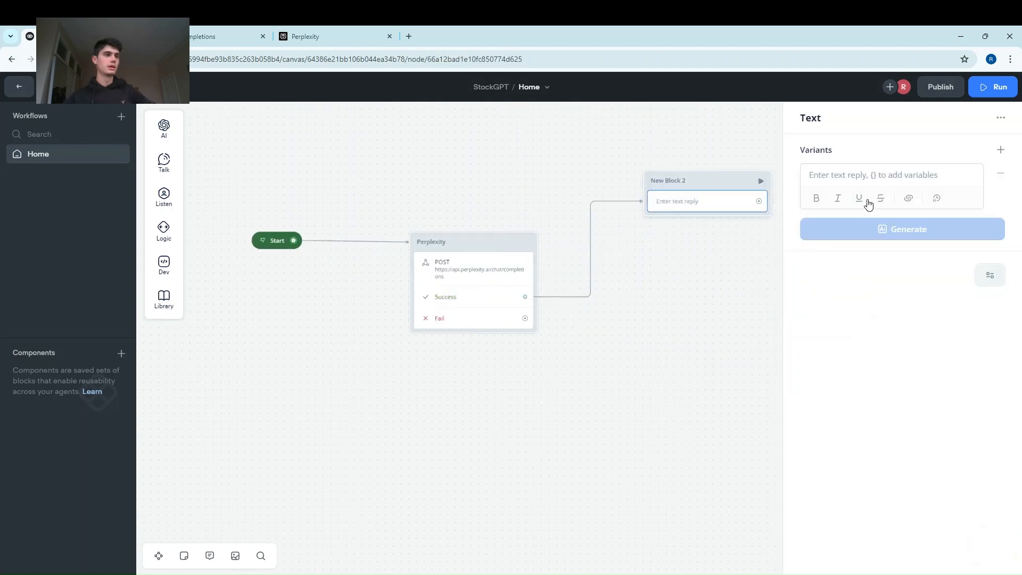
Step: Set the new Text step's reply to the {Perplexity_response} variable and close its settings
{"action": "left_click", "coordinate": [863, 180]}
{"action": "type", "text": "{"}
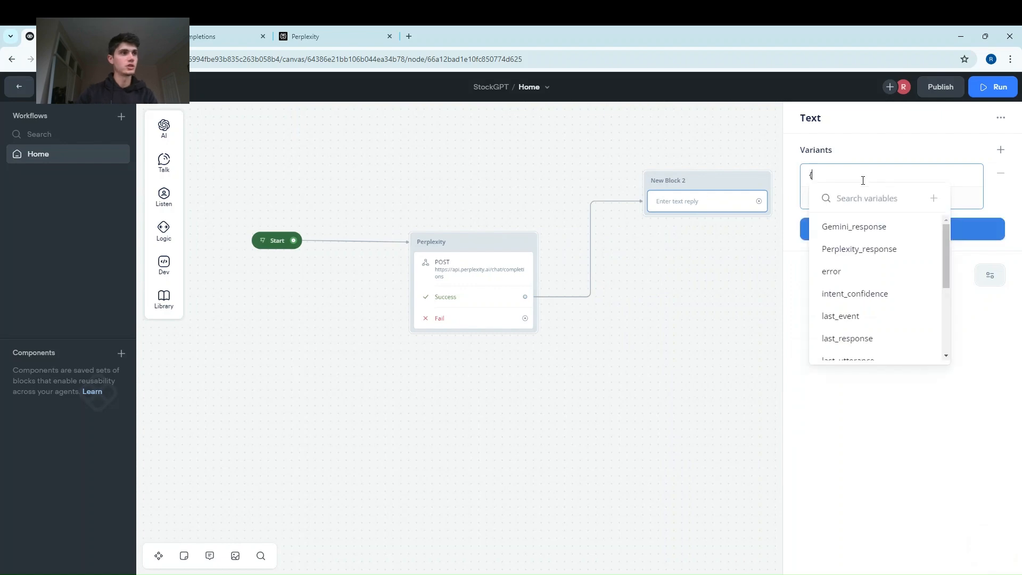
{"action": "left_click", "coordinate": [884, 255]}
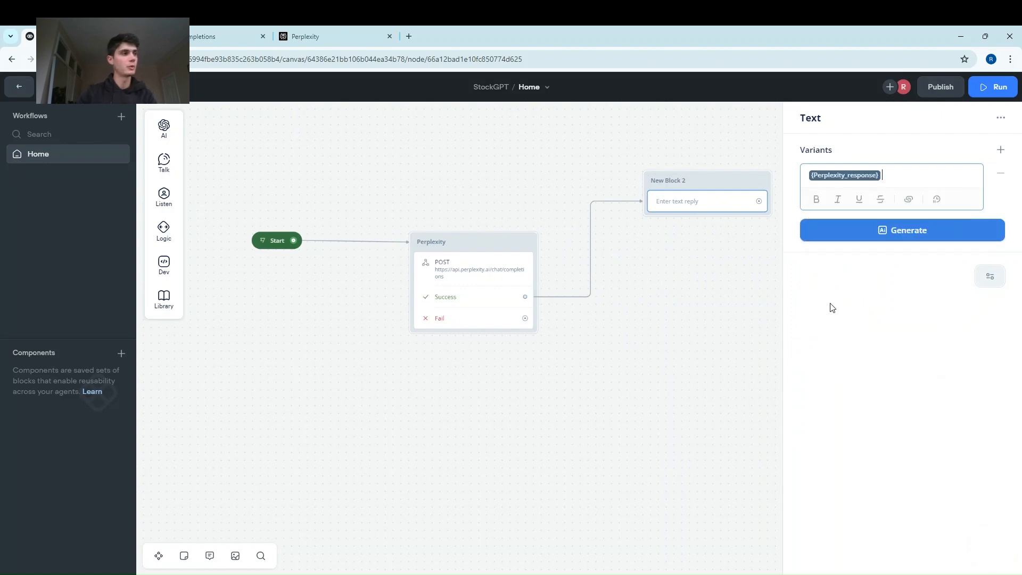
{"action": "left_click", "coordinate": [691, 317]}
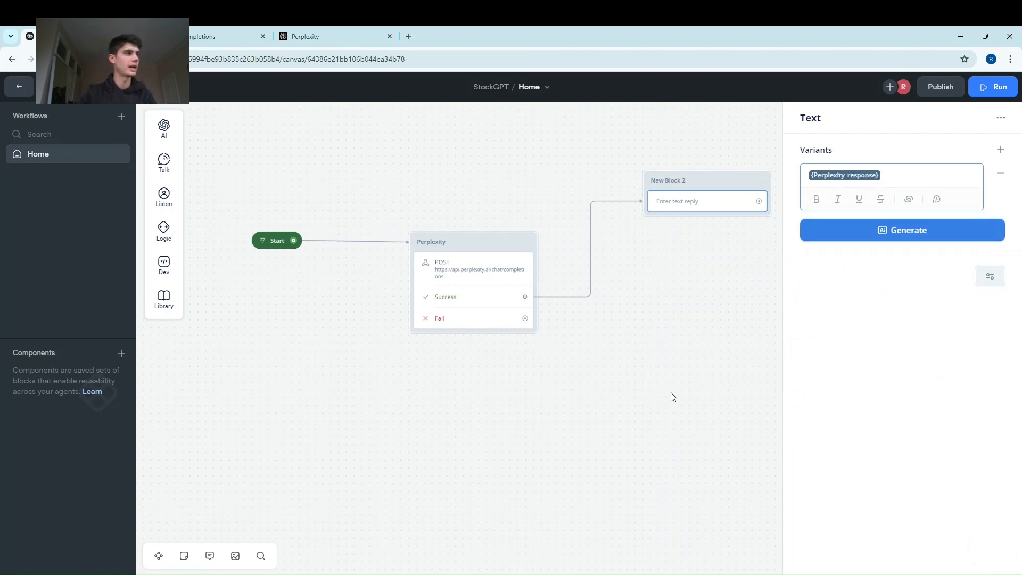
Step: Run a prototype test from the Start block and check the agent's reply in the dialog
{"action": "left_click", "coordinate": [307, 260]}
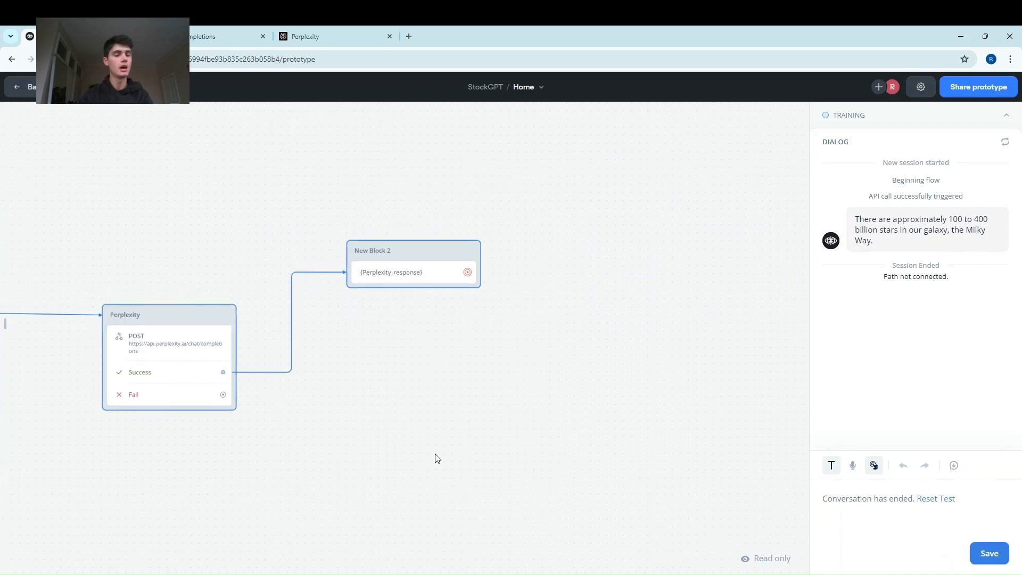
{"action": "left_click_drag", "start_coordinate": [435, 458], "coordinate": [608, 411]}
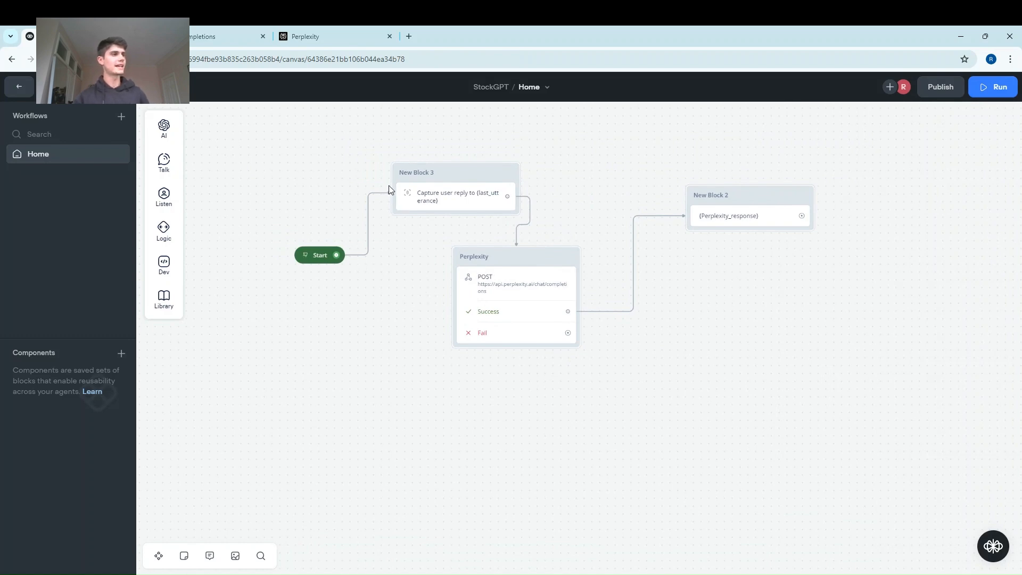
Step: Check the Capture step's user reply variable and the user message content in the Perplexity API step's JSON body
{"action": "left_click", "coordinate": [461, 203]}
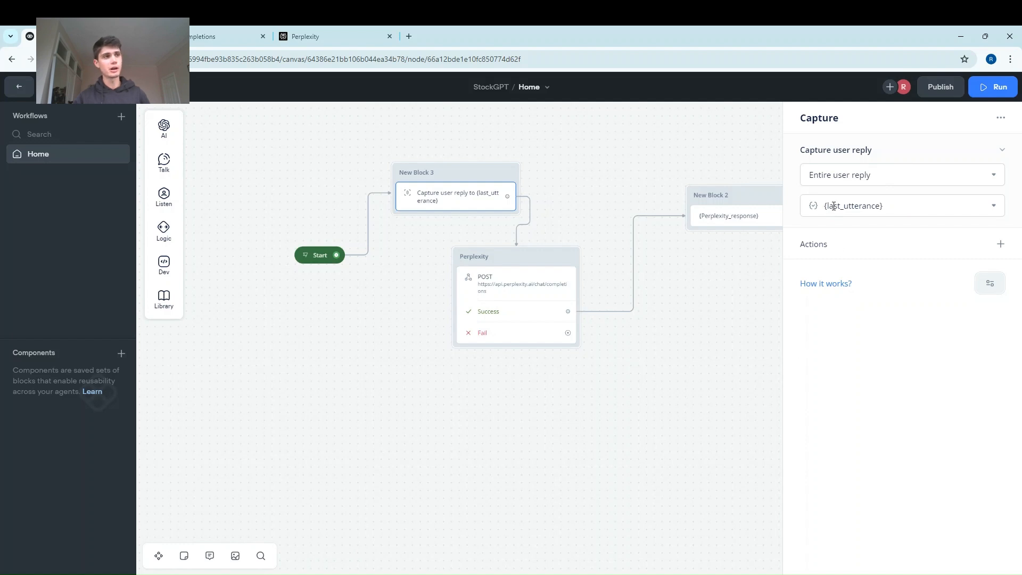
{"action": "left_click", "coordinate": [504, 273]}
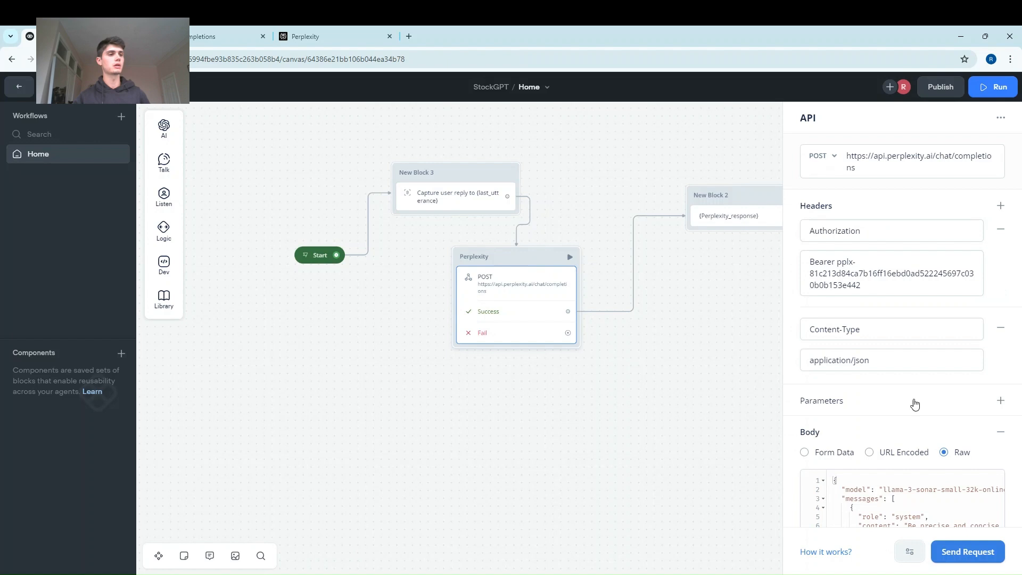
{"action": "scroll", "coordinate": [905, 413], "scroll_direction": "down", "scroll_amount": 2}
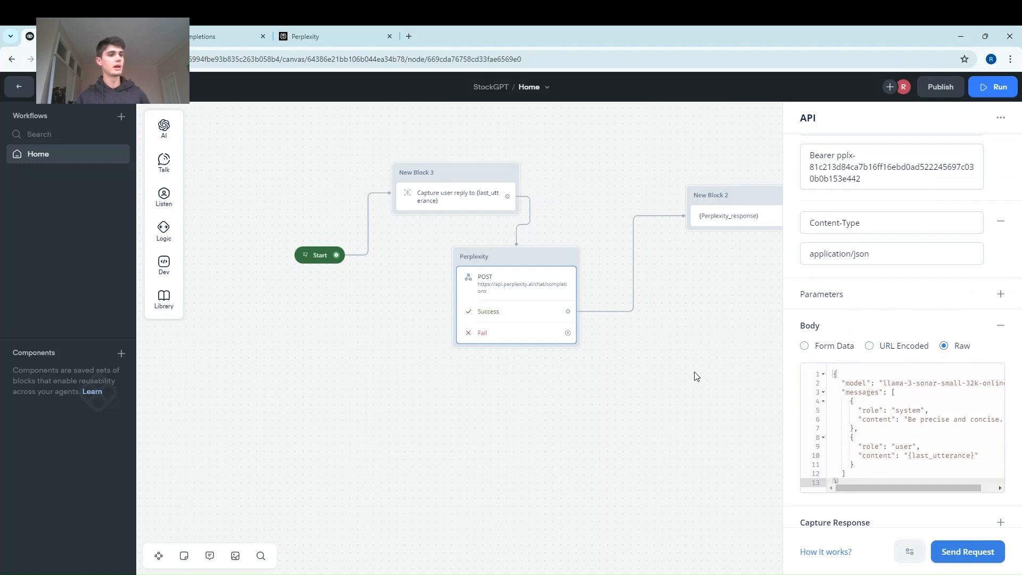
{"action": "scroll", "coordinate": [695, 375], "scroll_direction": "down", "scroll_amount": 1}
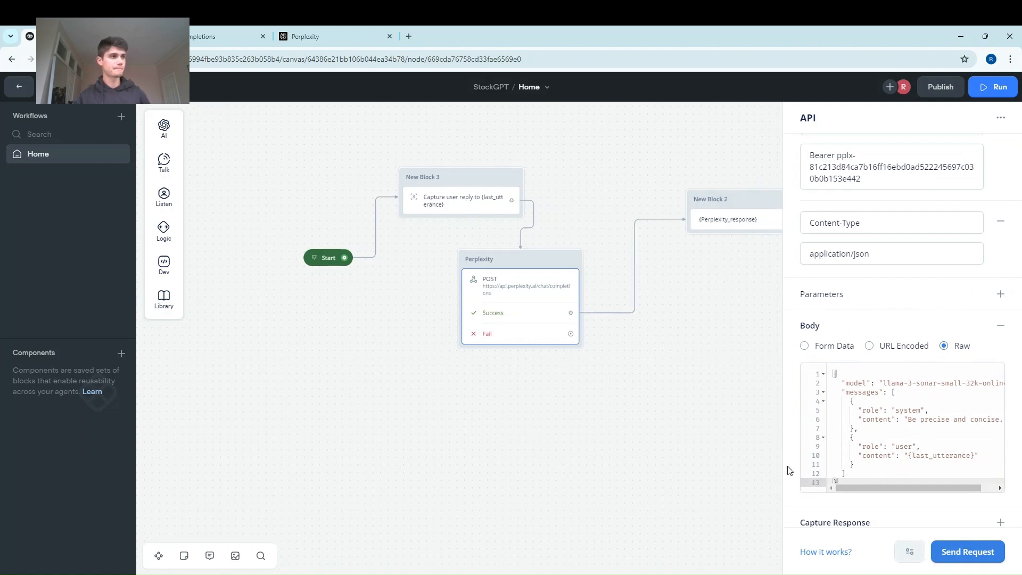
{"action": "scroll", "coordinate": [730, 431], "scroll_direction": "down", "scroll_amount": 1}
{"action": "scroll", "coordinate": [665, 422], "scroll_direction": "right", "scroll_amount": 1}
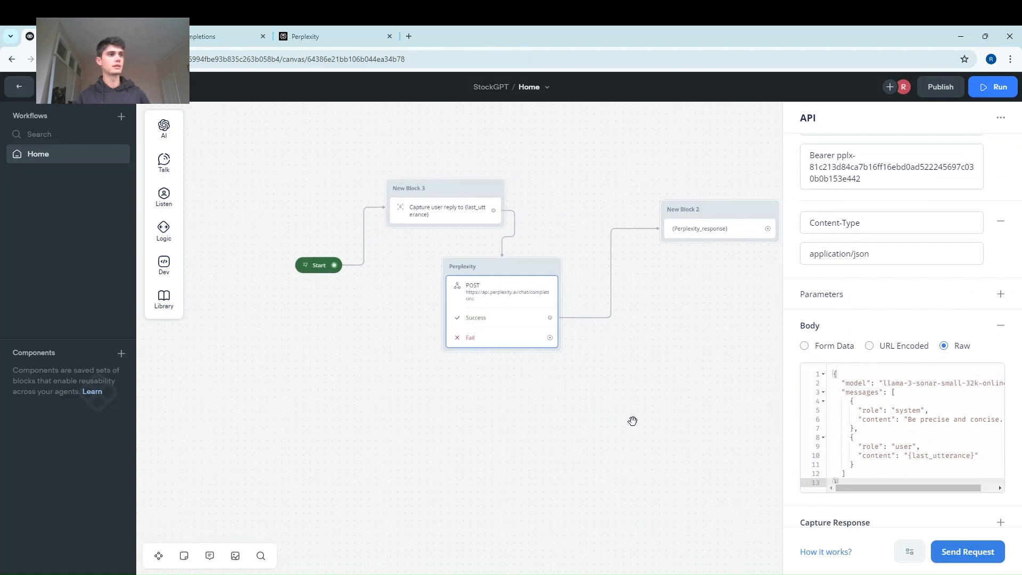
Step: Run a prototype test from the Start block with the message "Latest election news" and read through the agent's reply
{"action": "left_click", "coordinate": [589, 282]}
{"action": "left_click", "coordinate": [306, 272]}
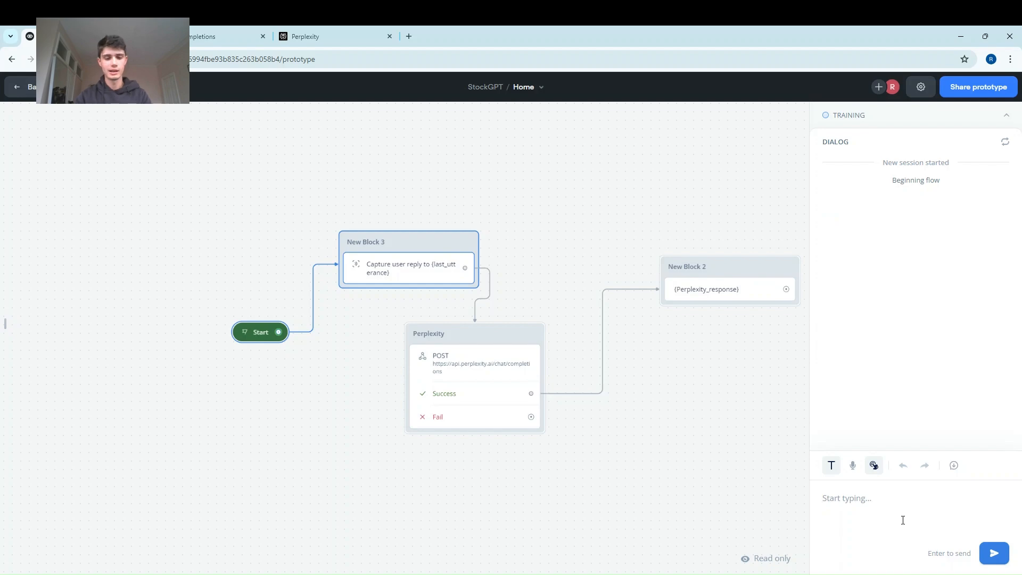
{"action": "type", "text": "La"}
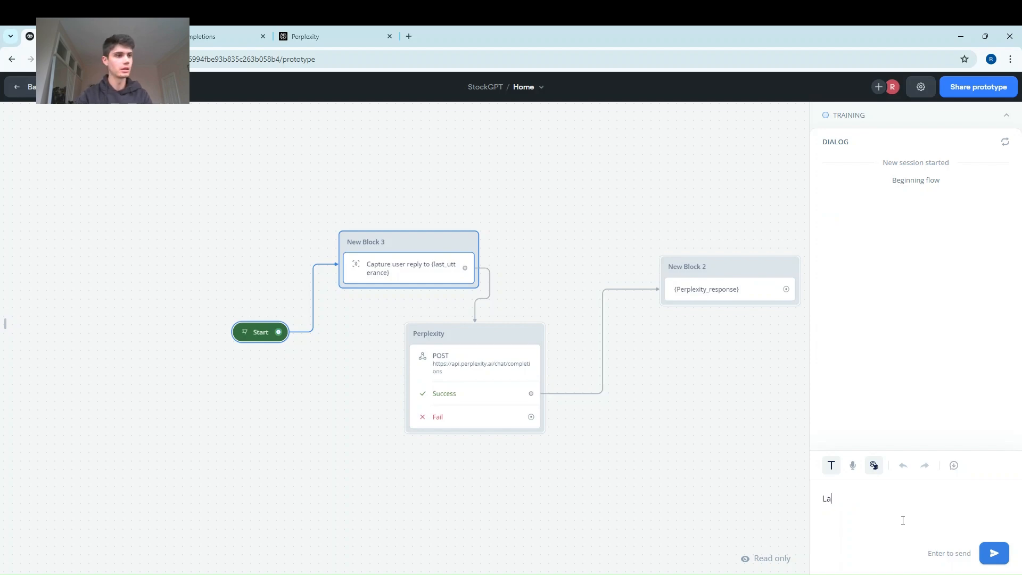
{"action": "type", "text": "test election news"}
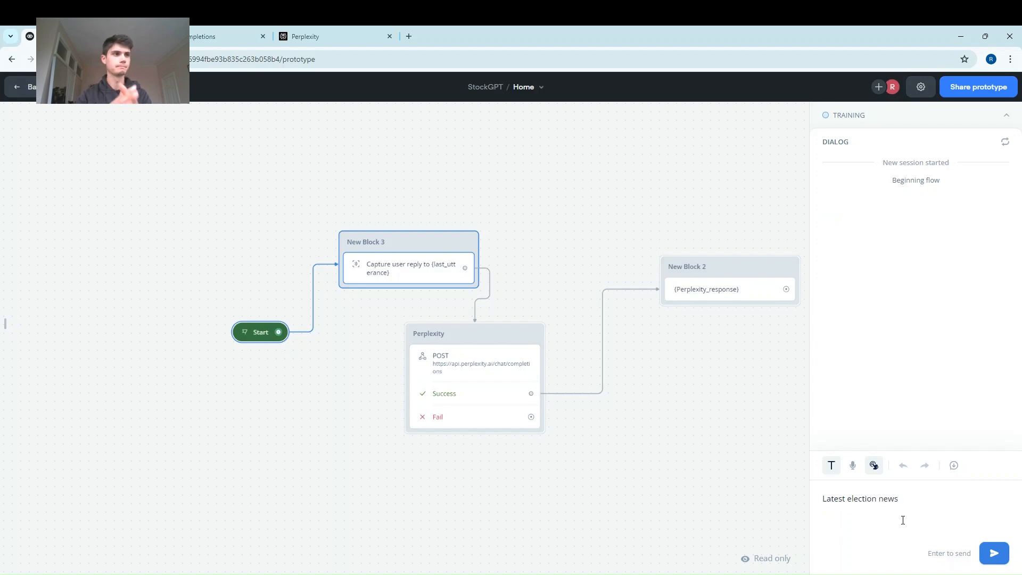
{"action": "key", "text": "Return"}
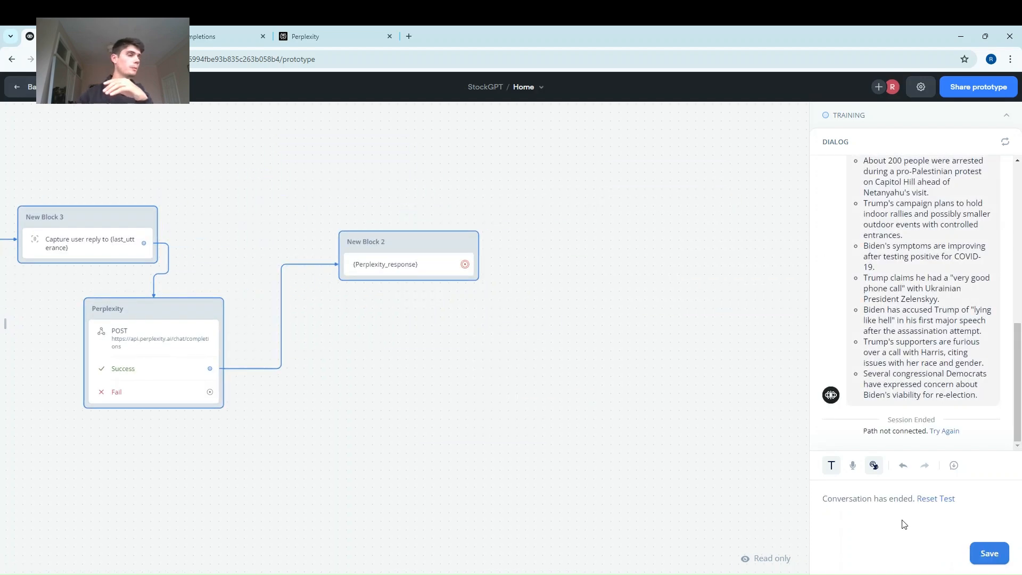
{"action": "scroll", "coordinate": [910, 346], "scroll_direction": "up", "scroll_amount": 10}
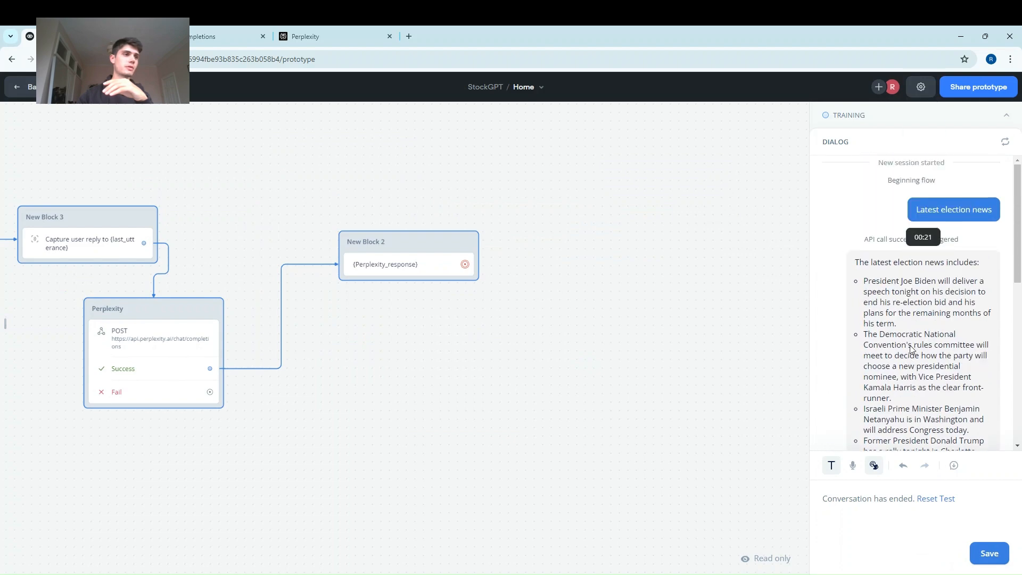
{"action": "scroll", "coordinate": [910, 346], "scroll_direction": "down", "scroll_amount": 6}
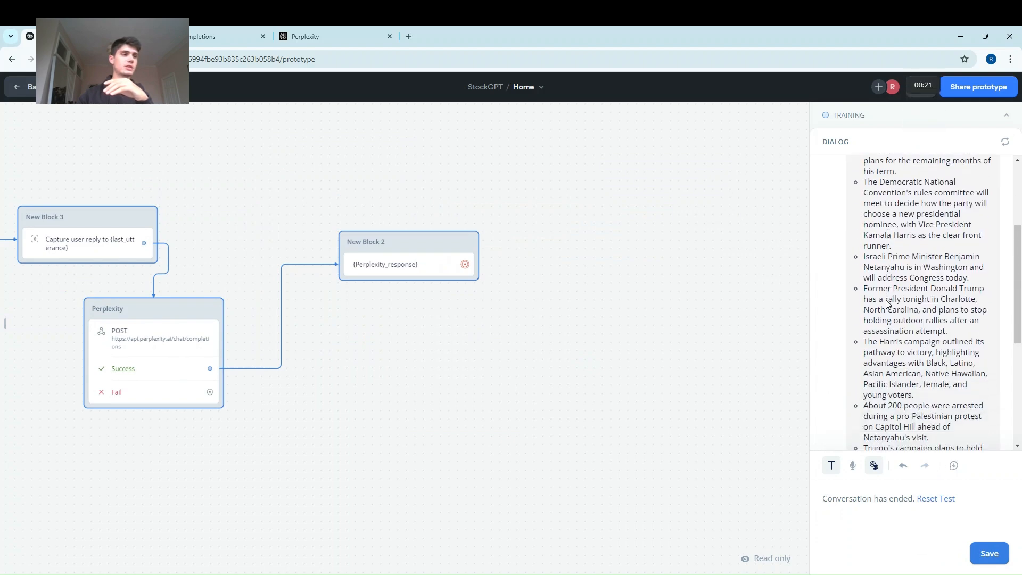
{"action": "scroll", "coordinate": [887, 304], "scroll_direction": "down", "scroll_amount": 3}
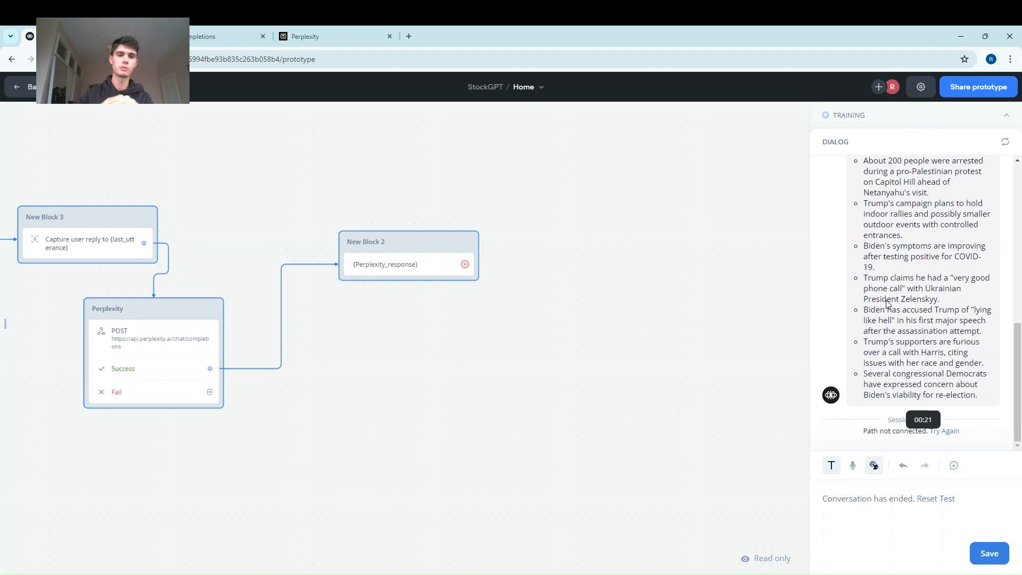
{"action": "scroll", "coordinate": [766, 306], "scroll_direction": "down", "scroll_amount": 1}
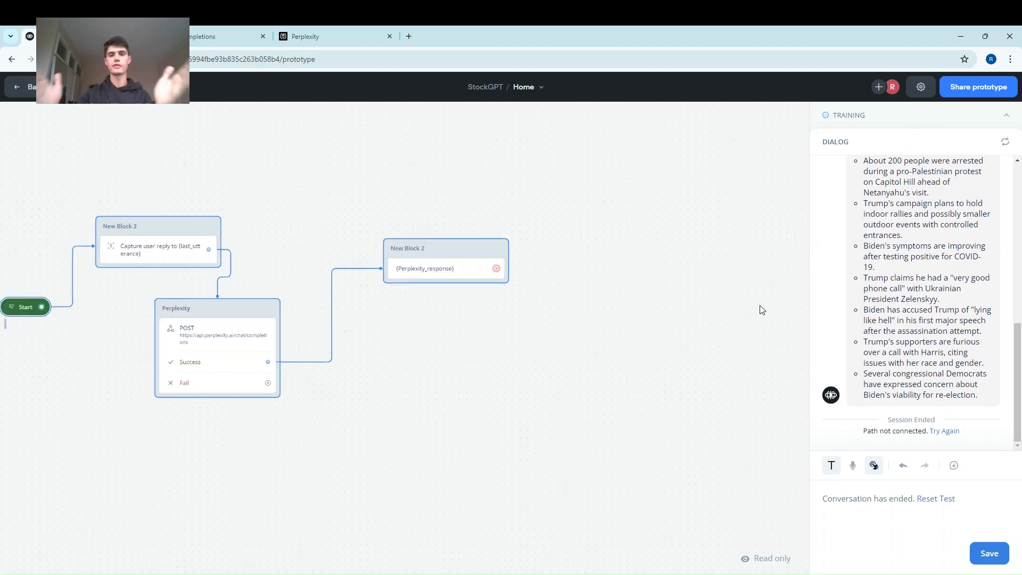